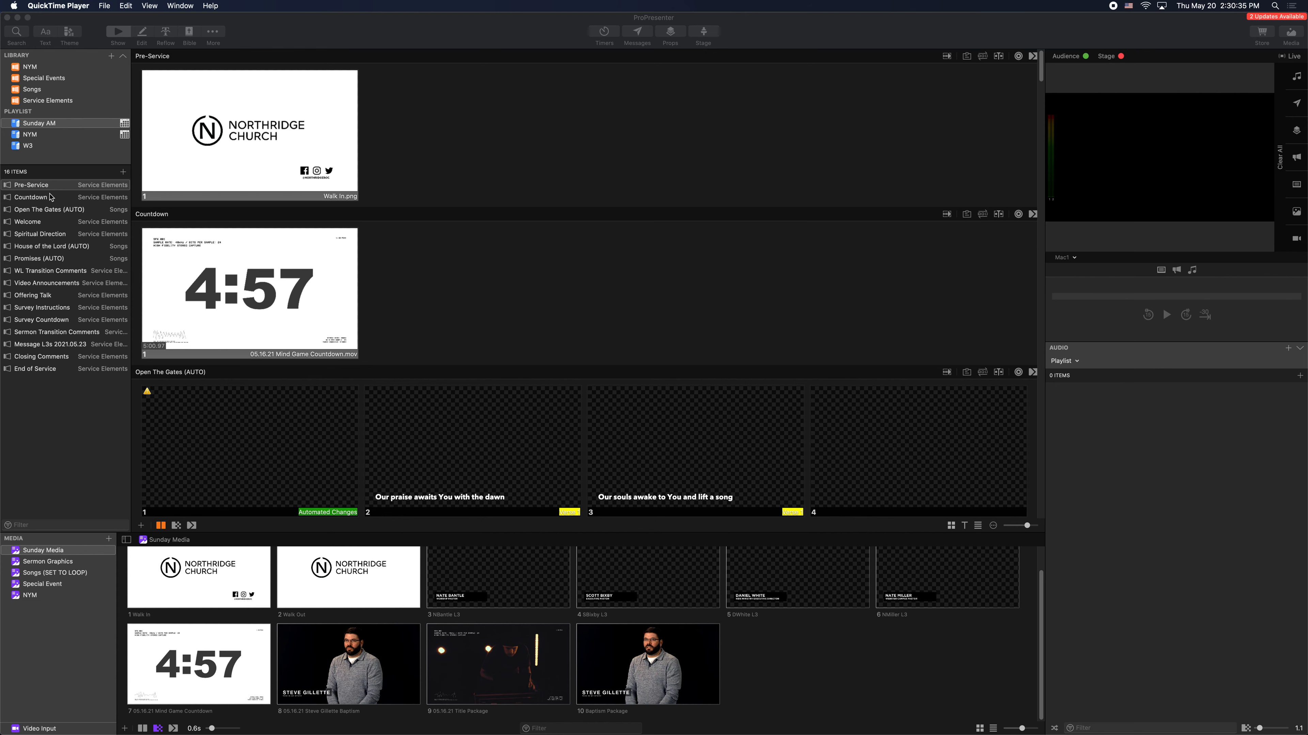
Step: Enlarge the media bin and delete the 05.16.21 baptism, 05.16.21 Title Package and Baptism Package cues, keeping their files on disk
click(548, 534)
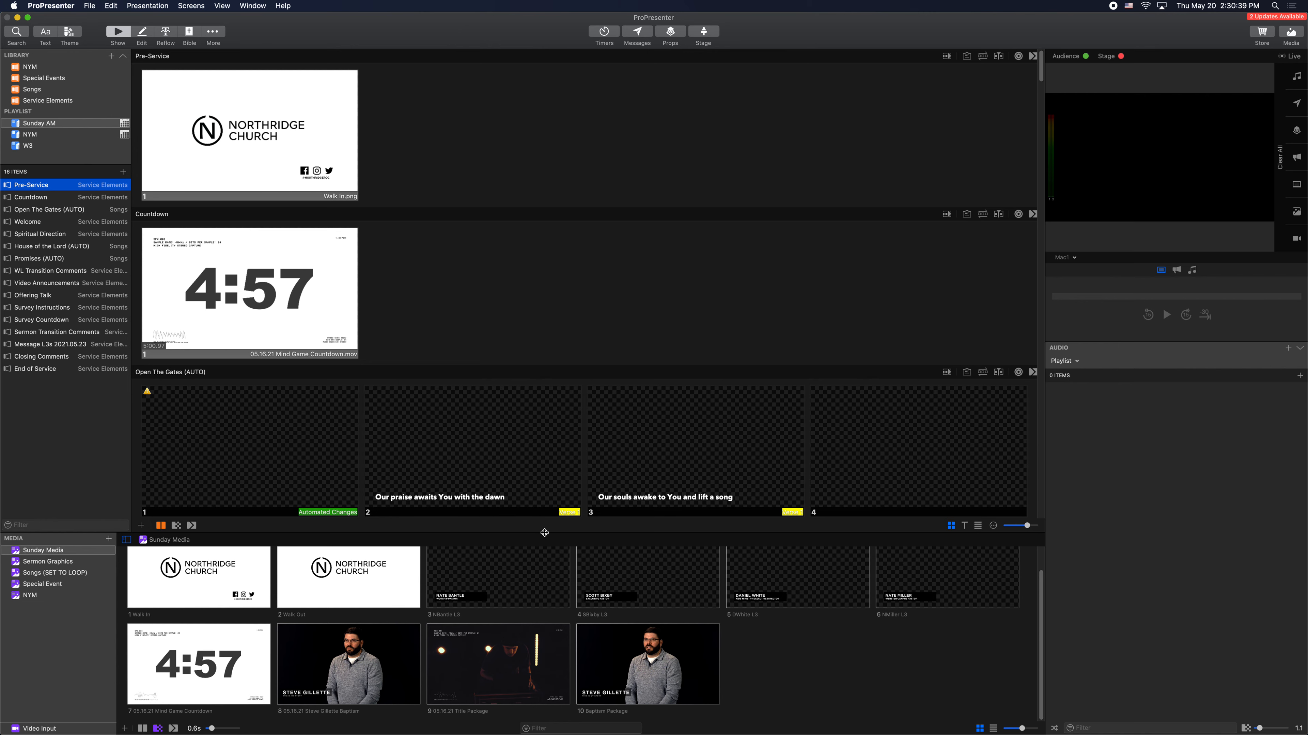
drag(548, 534, 552, 498)
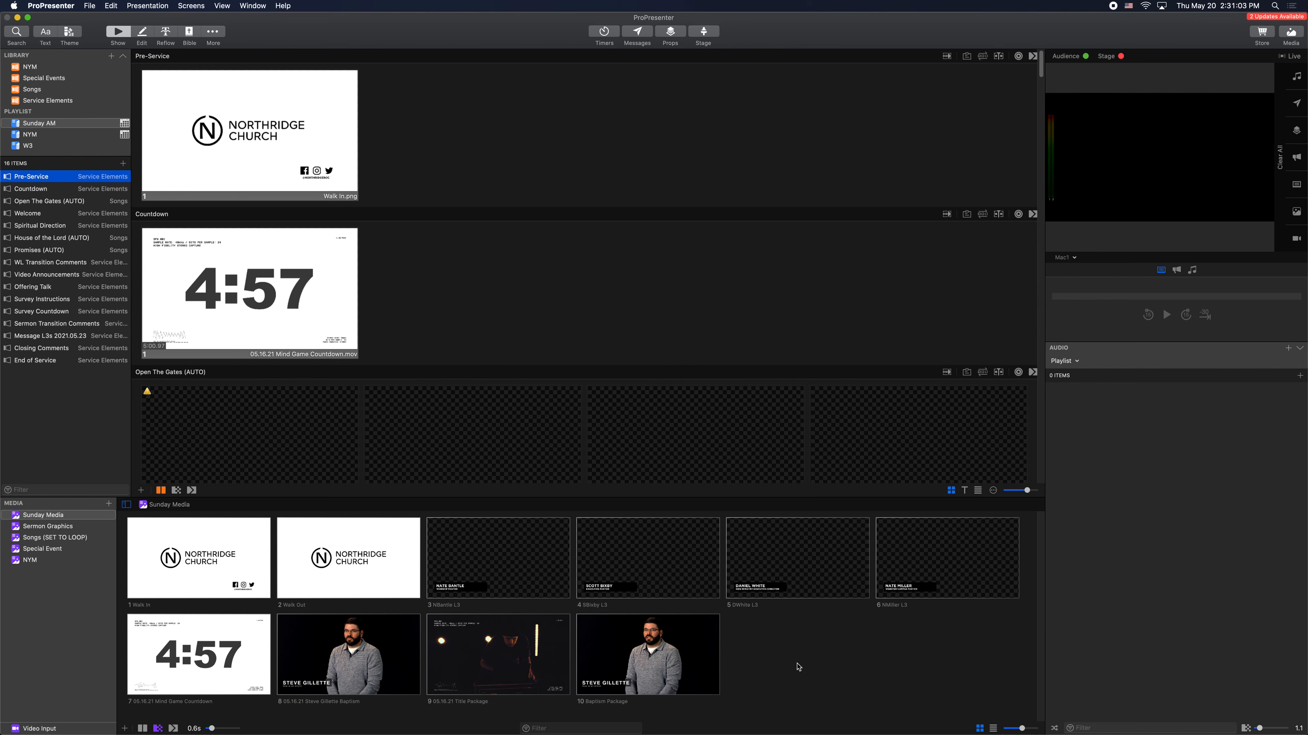
drag(806, 660, 326, 663)
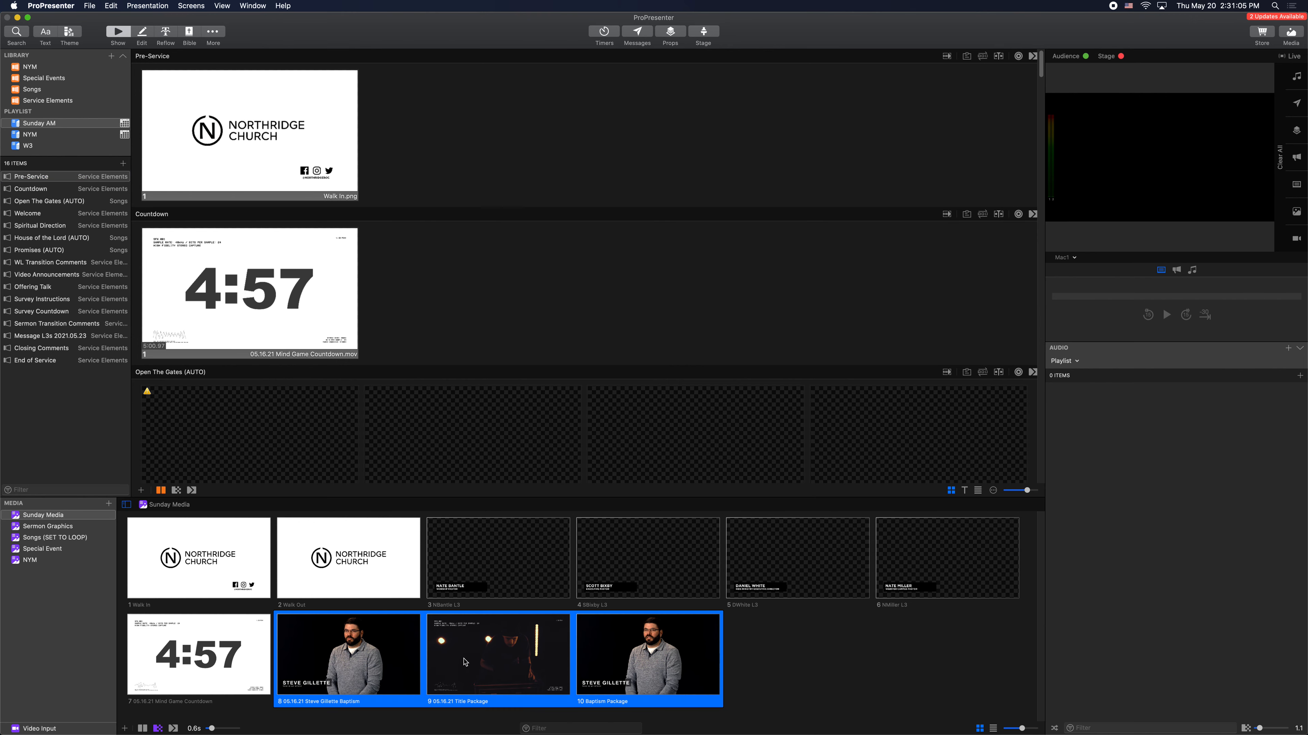
right_click(380, 656)
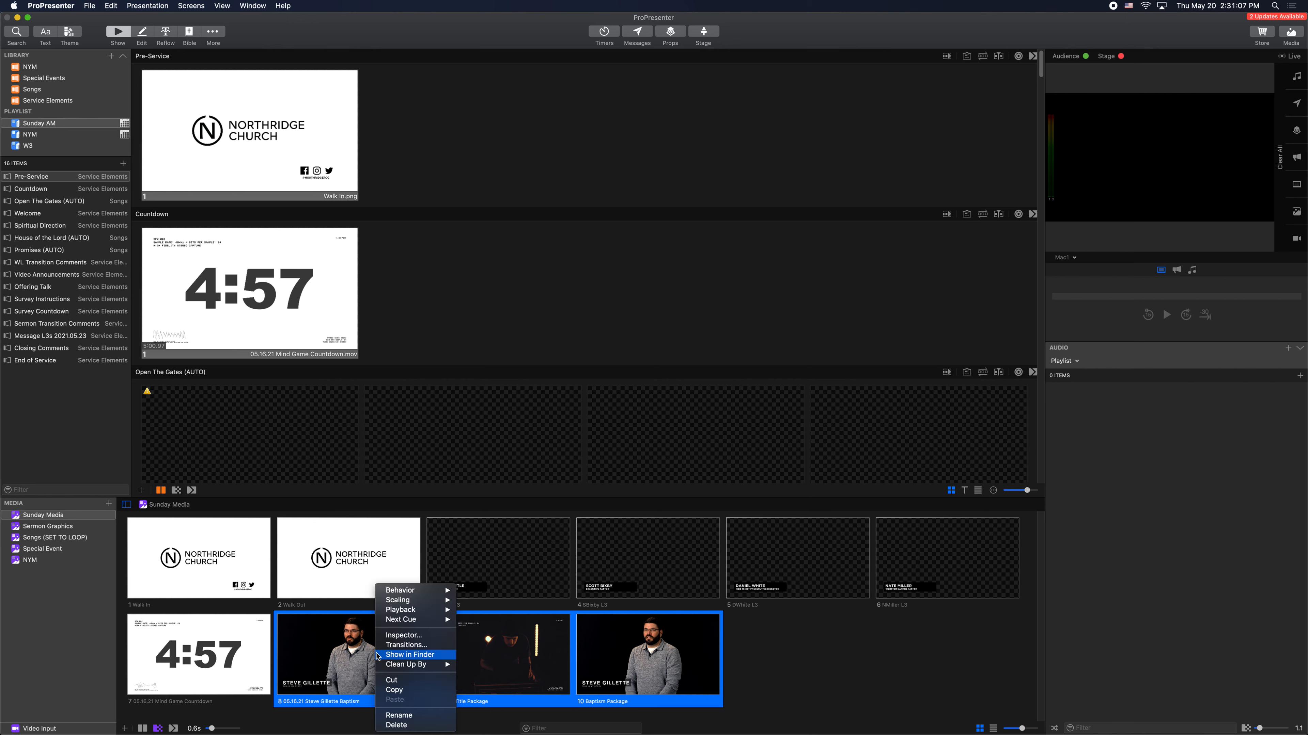
click(401, 726)
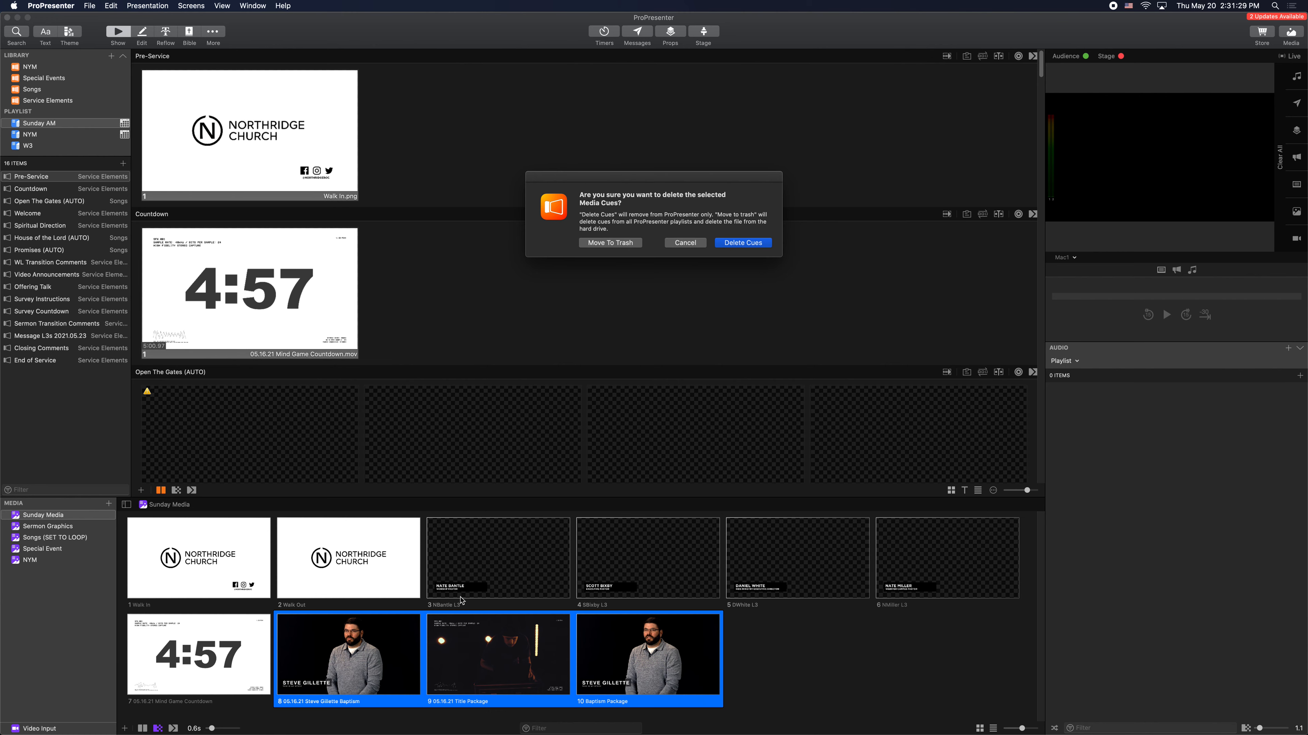
click(751, 242)
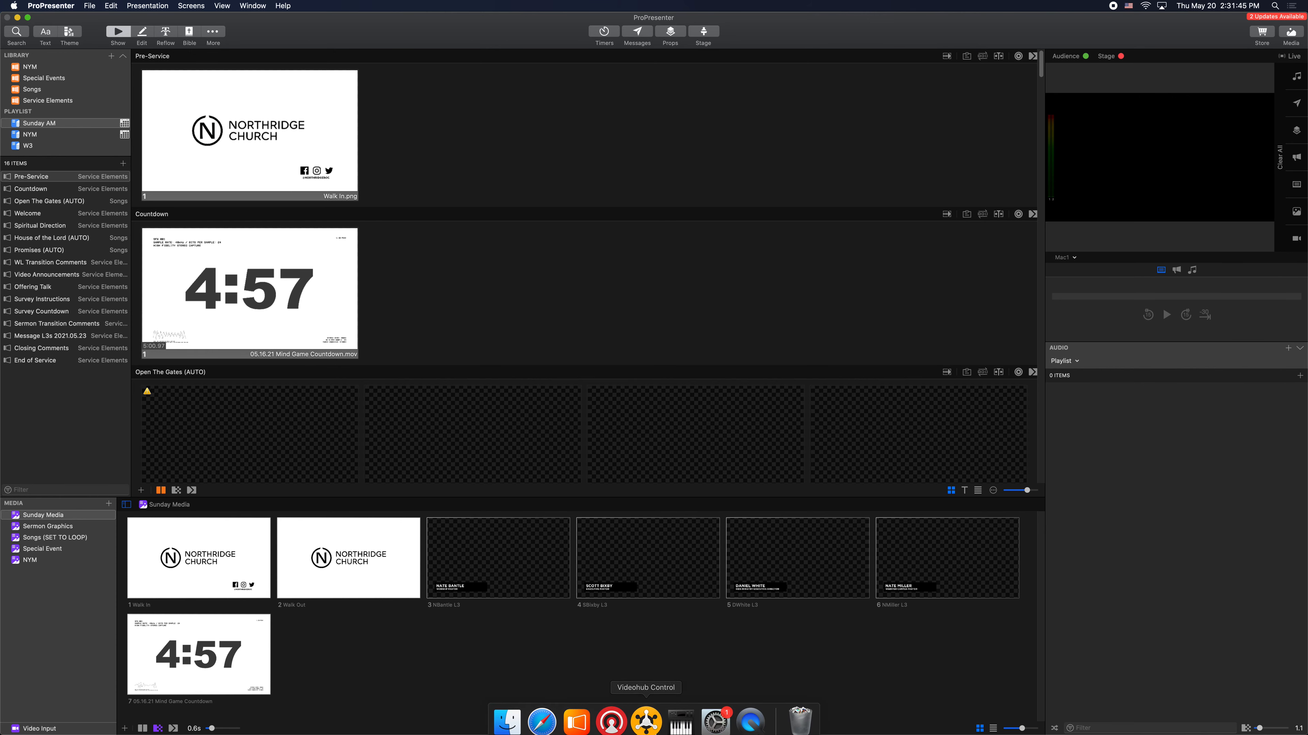
Step: Switch to Google Drive in Safari and download 05.23.21 Mind Game Countdown.mov from the ALL folder in Media of the Week
click(547, 726)
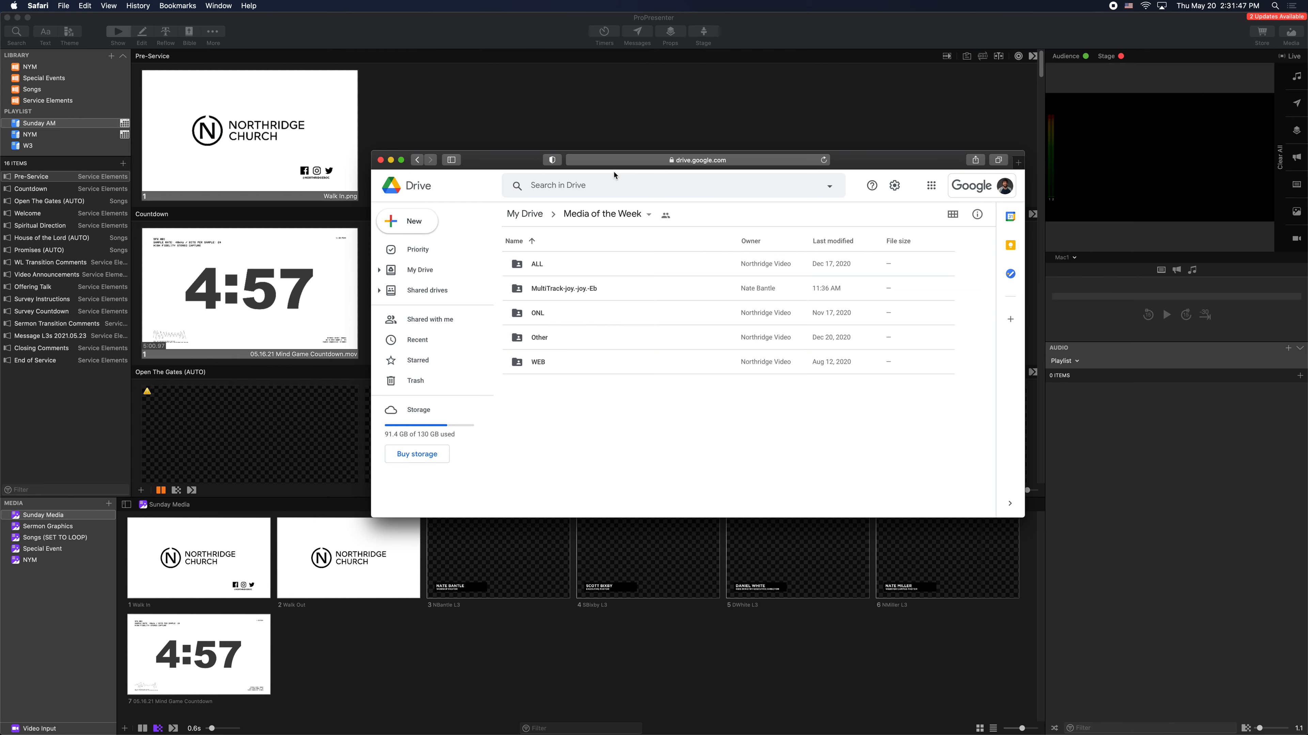
double_click(539, 266)
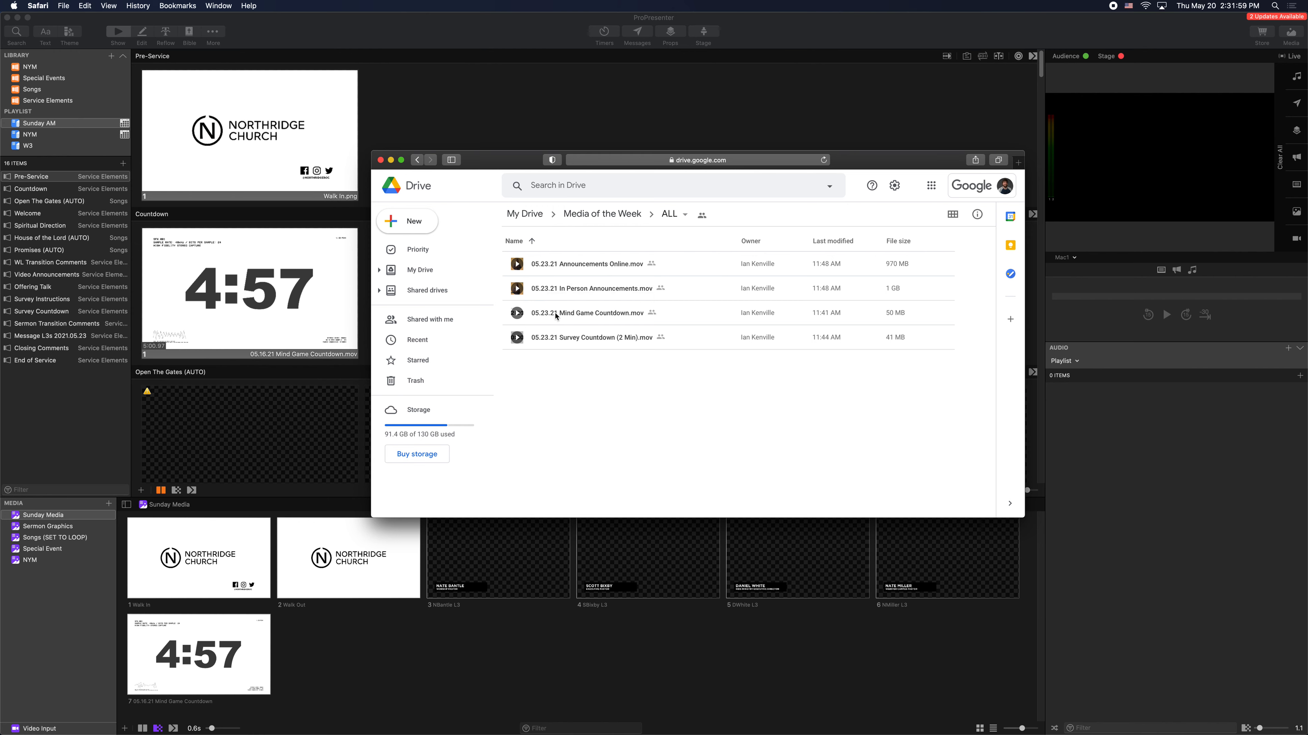
right_click(576, 311)
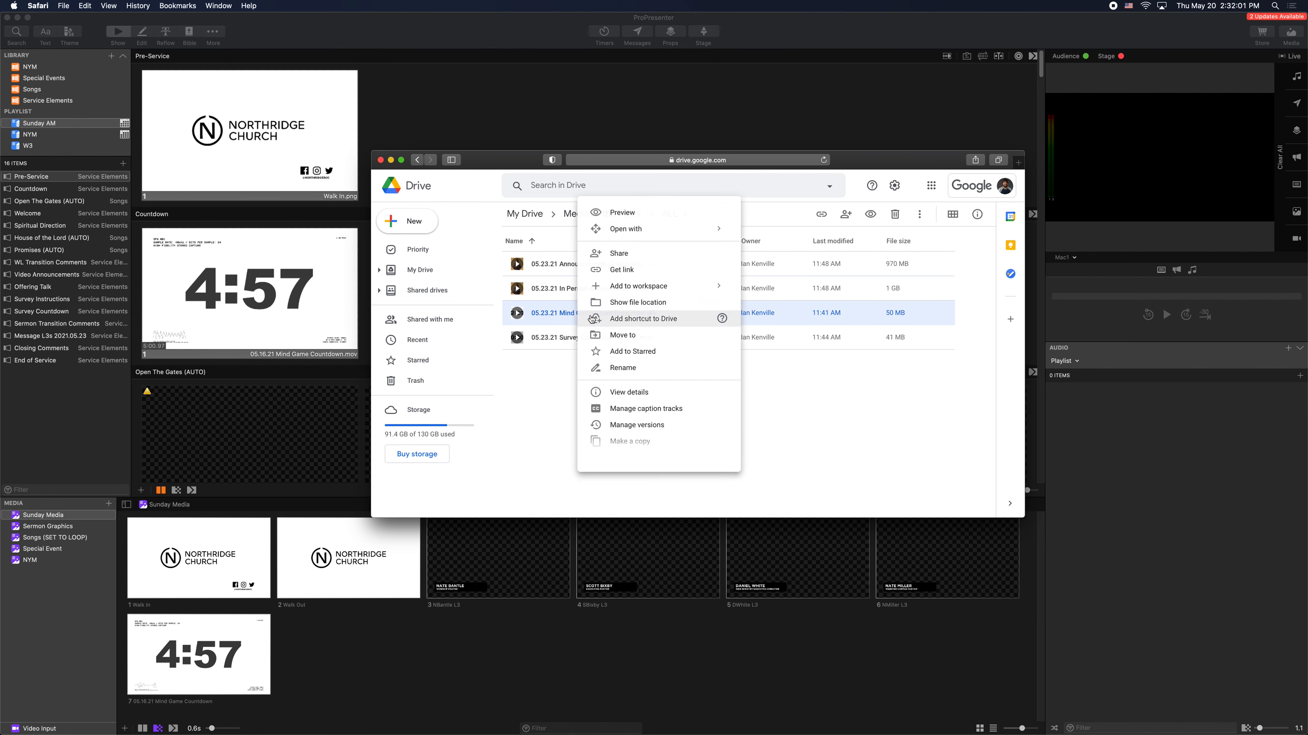
click(644, 476)
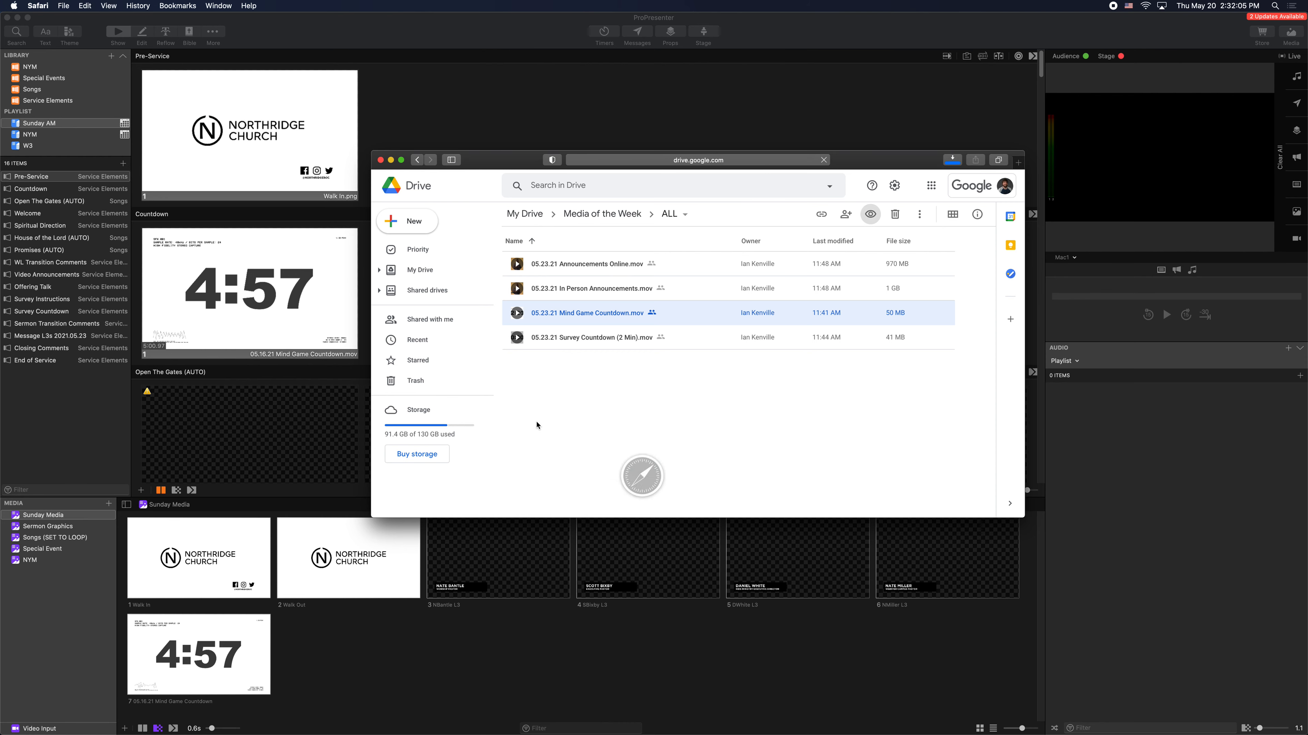
Step: Back in ProPresenter, delete the 05.16.21 Mind Game Countdown cue from Sunday Media only, closing the countdown preview that opened
click(318, 696)
click(224, 655)
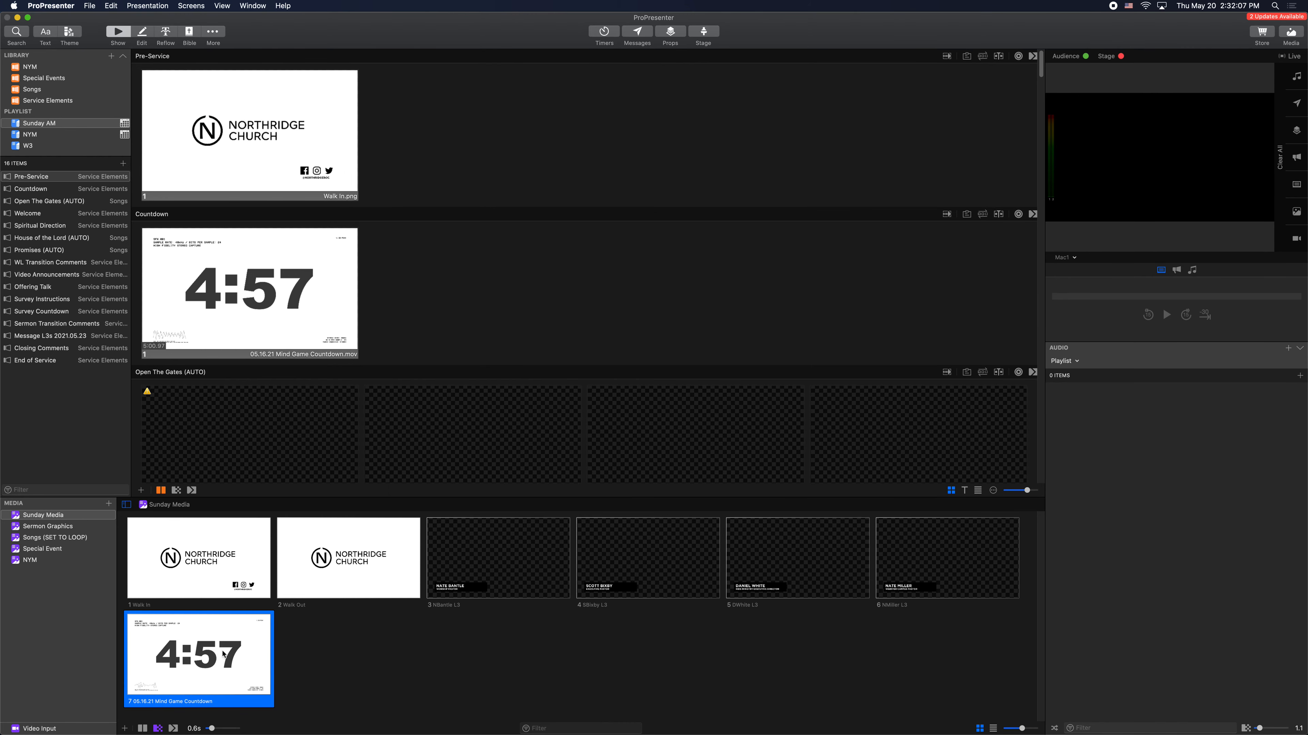
right_click(224, 655)
click(260, 727)
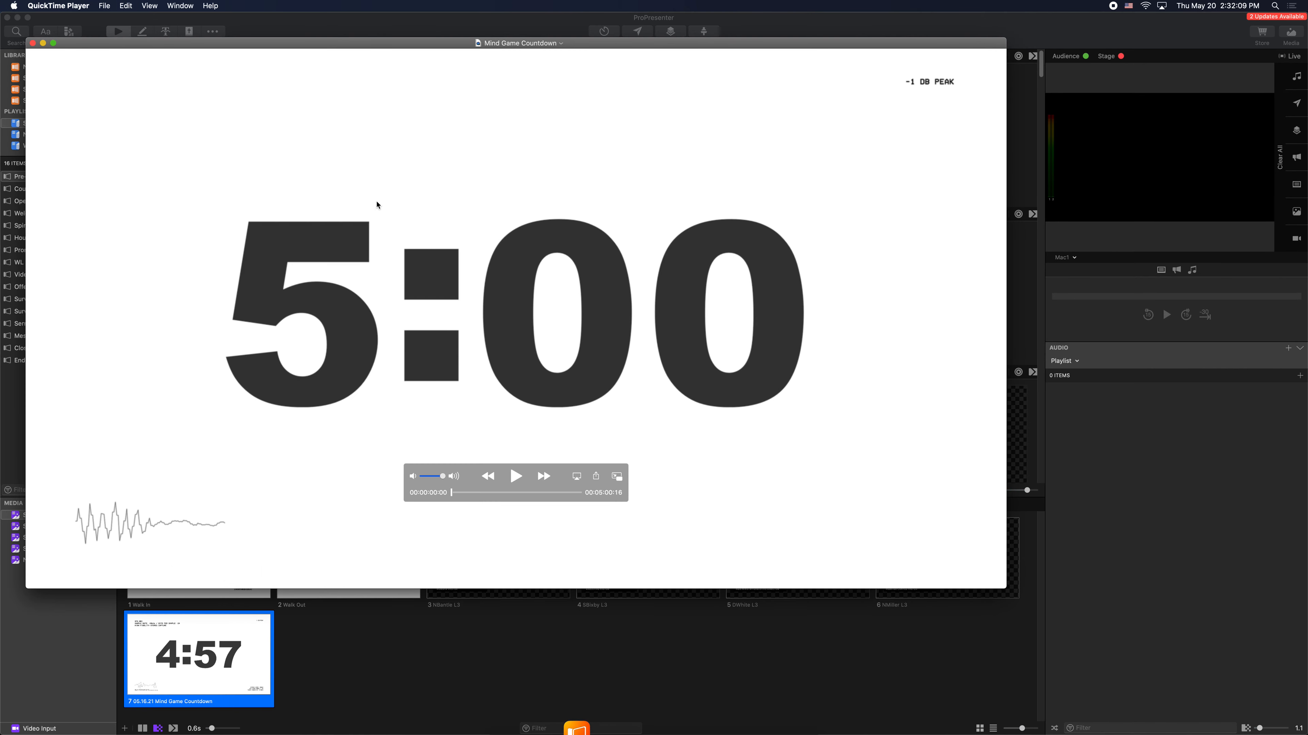
click(32, 43)
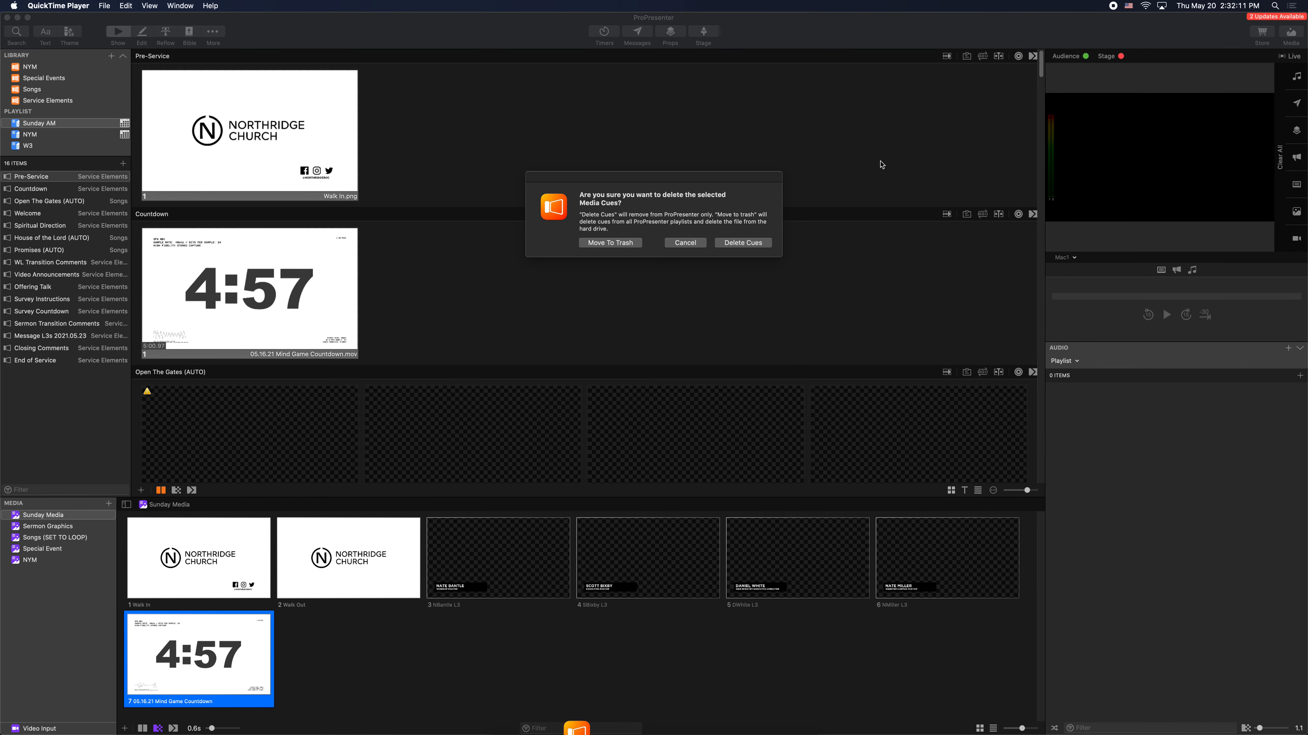
click(741, 243)
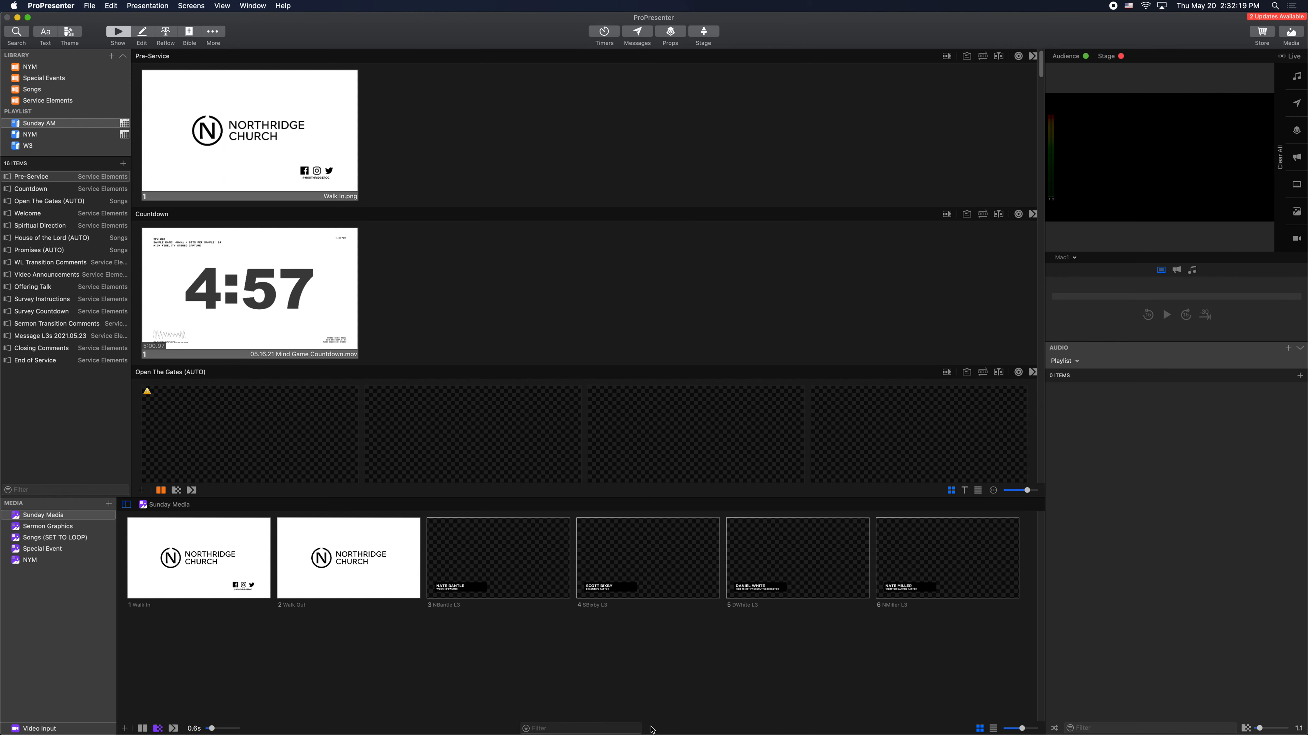
Step: In Finder's recent files, select the 05.23.21 Mind Game Countdown, In Person Announcements and Survey Countdown movies and move them into the 05.23 folder
mouse_move(646, 731)
mouse_move(507, 732)
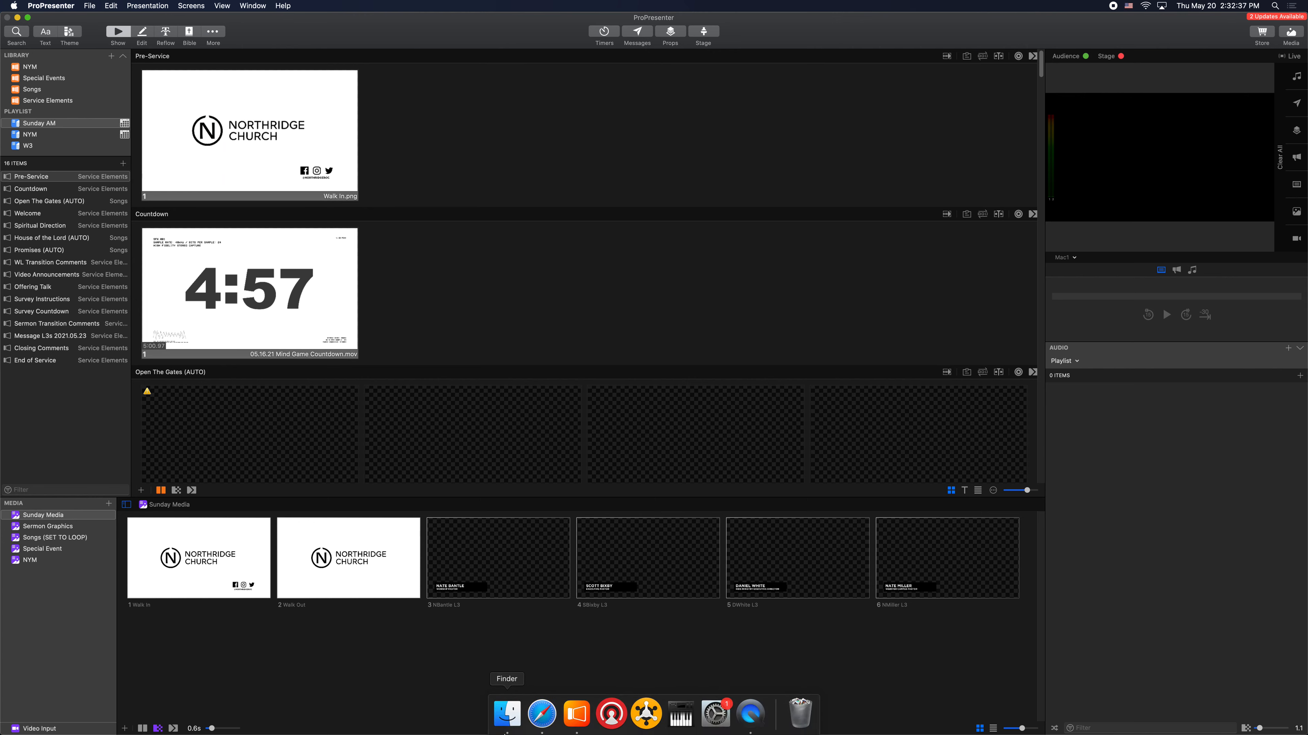
click(507, 713)
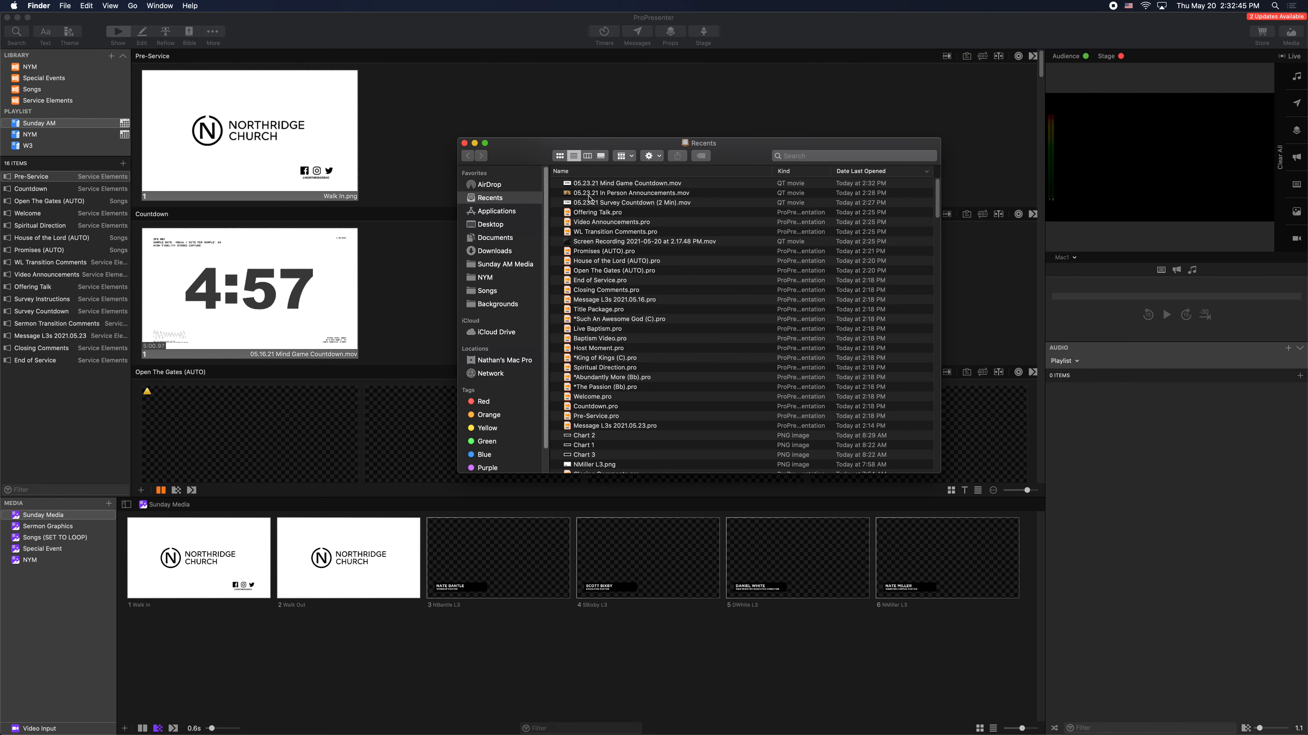
click(637, 204)
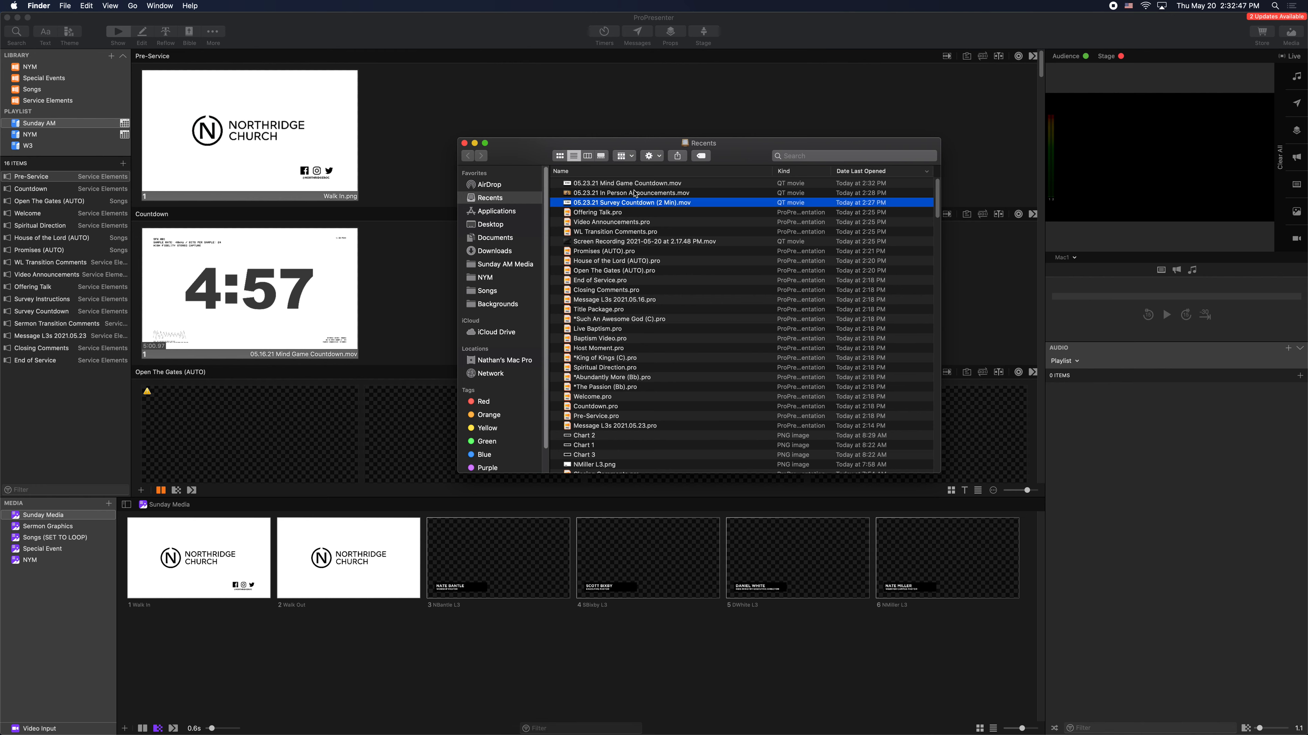
shift+click(635, 197)
shift+click(634, 185)
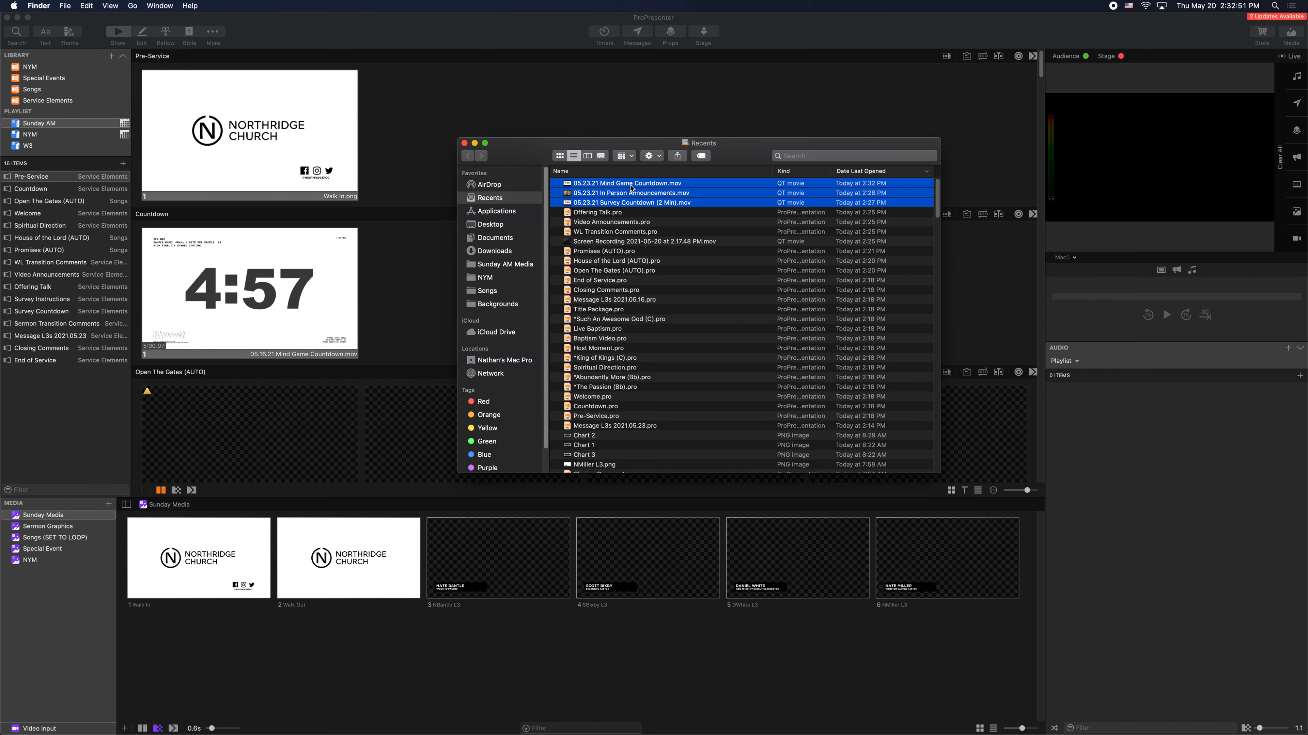
drag(628, 186, 652, 319)
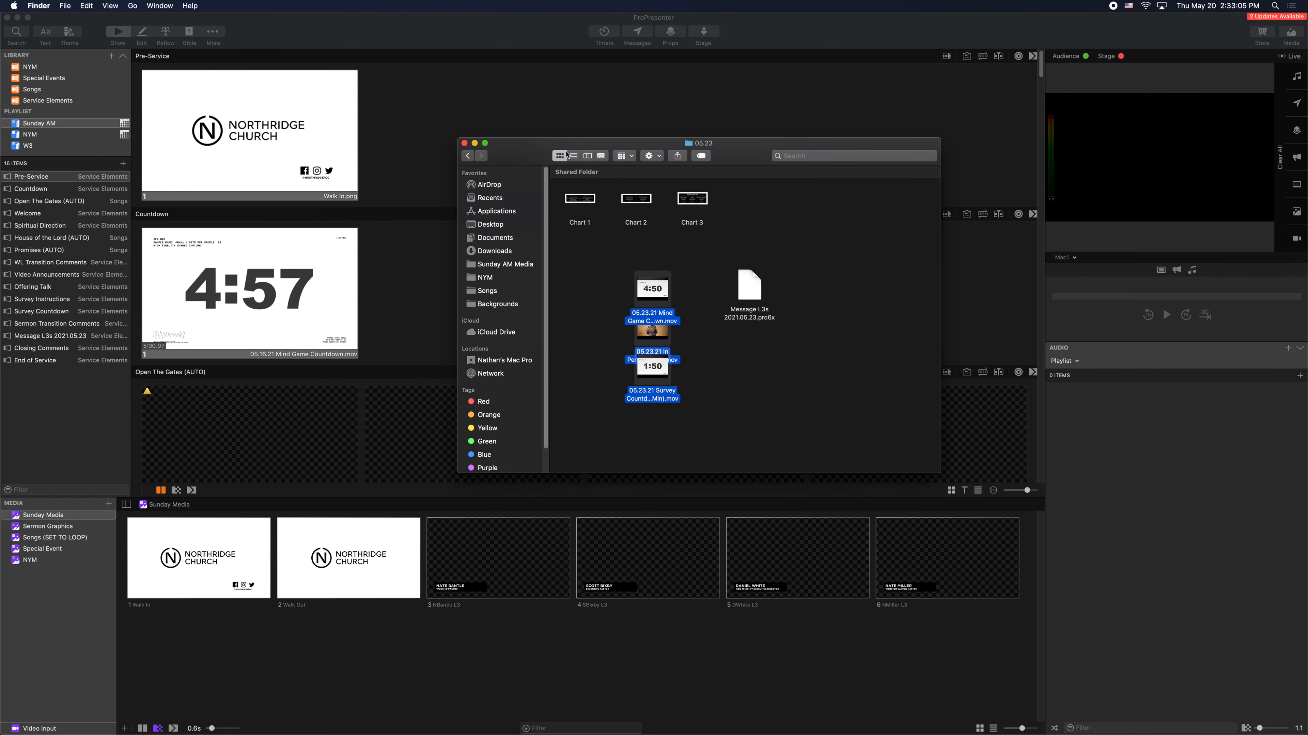
Step: Clean up the icons by name in The Mind Game folder and in its 05.23 subfolder
click(467, 156)
right_click(716, 345)
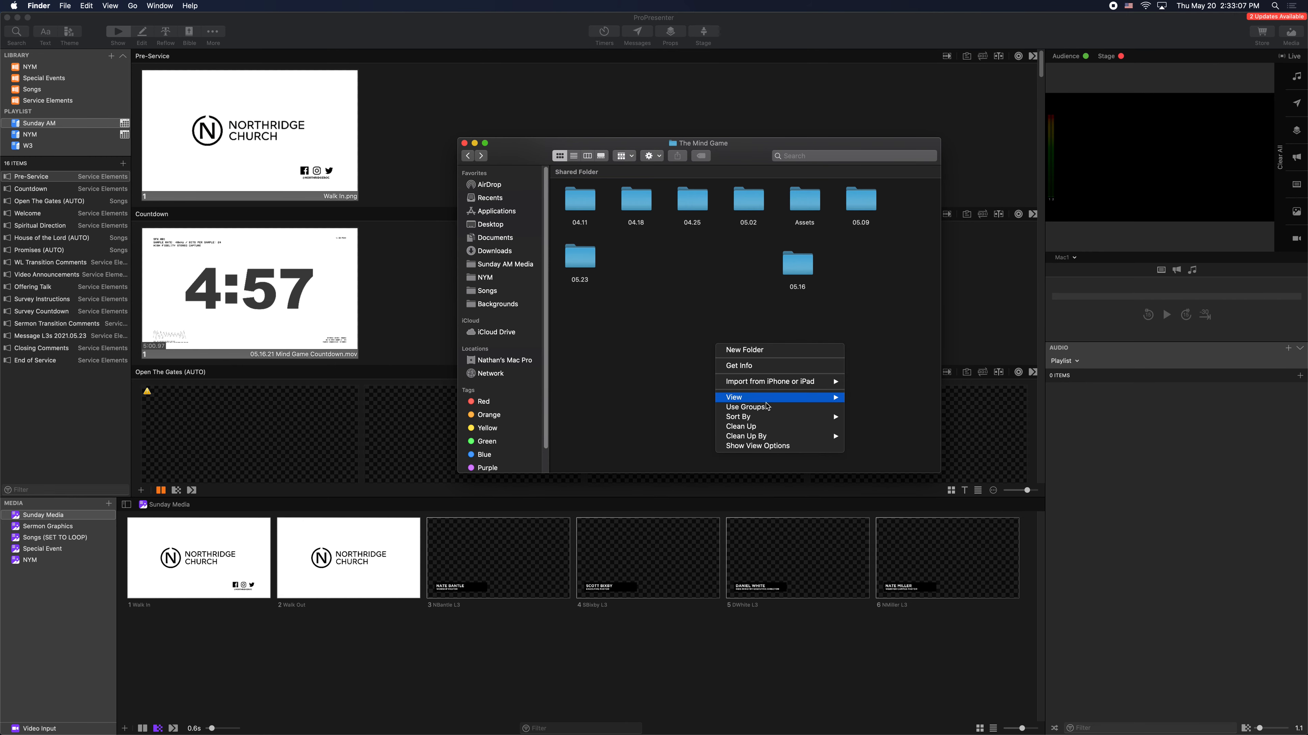
mouse_move(774, 436)
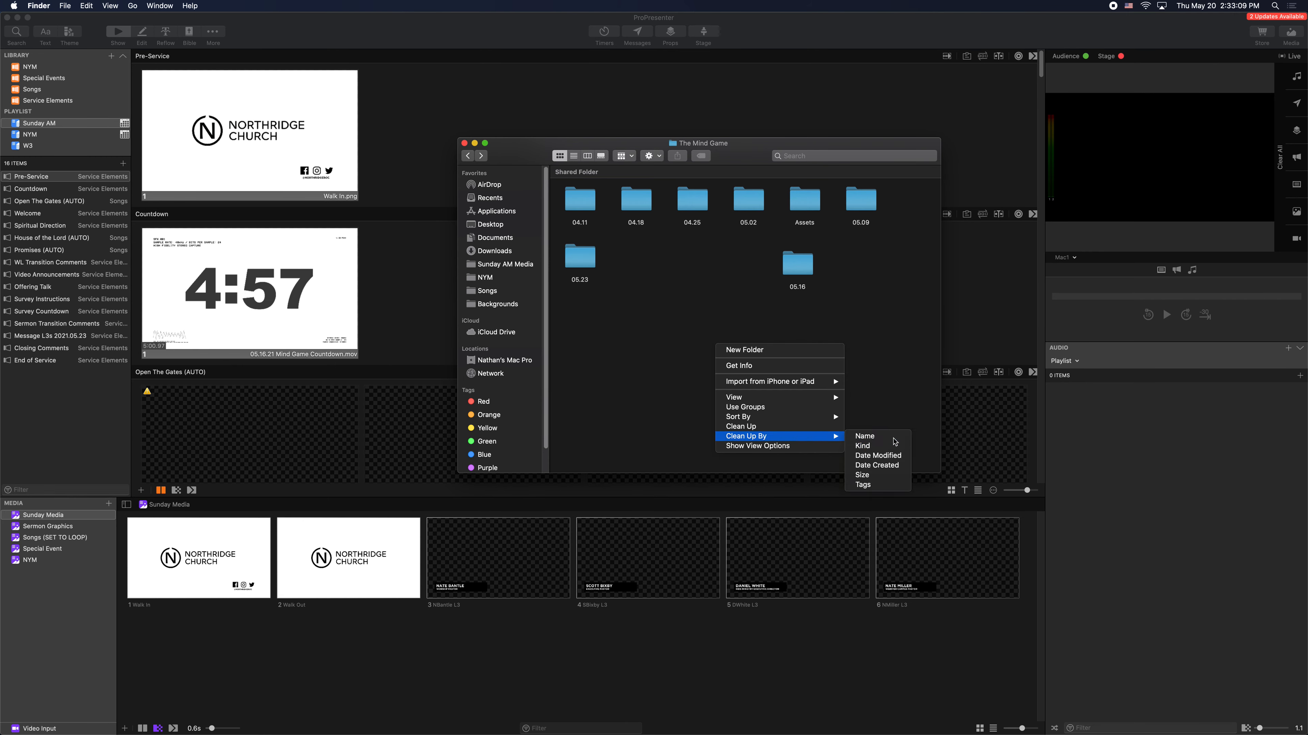
click(857, 436)
click(580, 262)
double_click(582, 264)
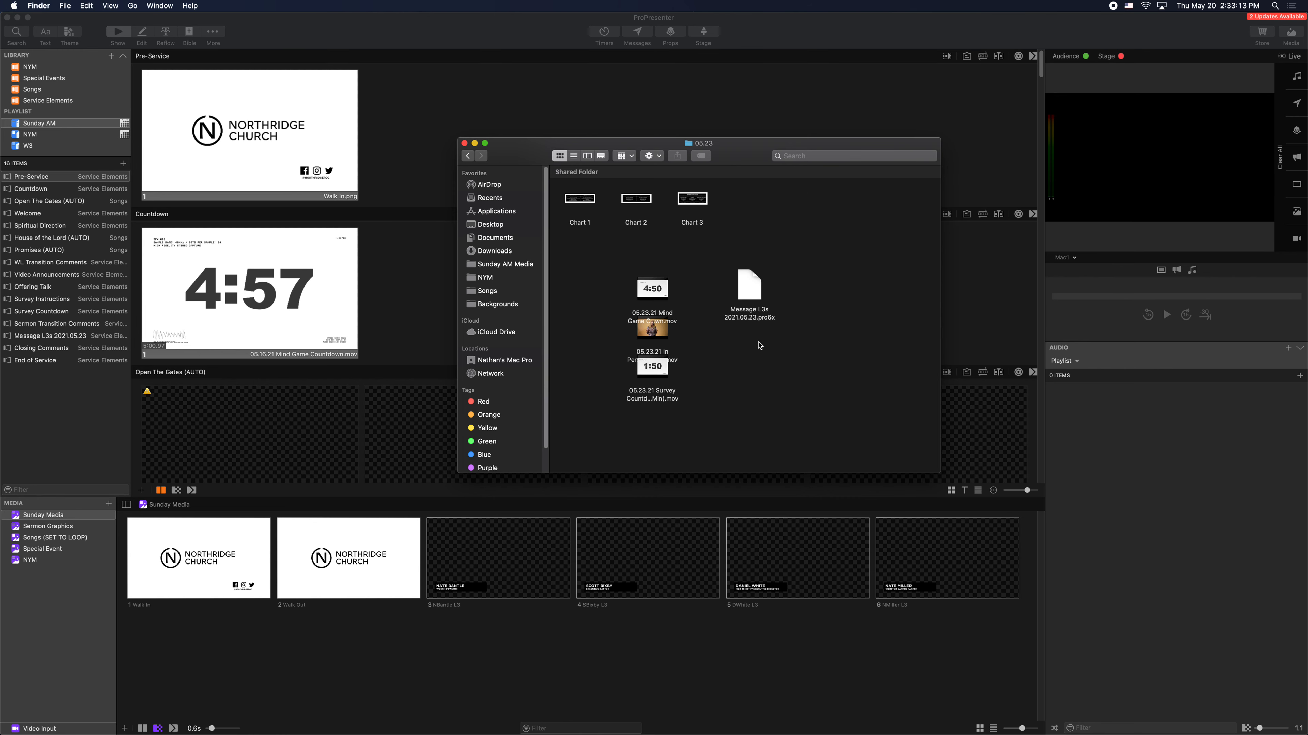
right_click(742, 371)
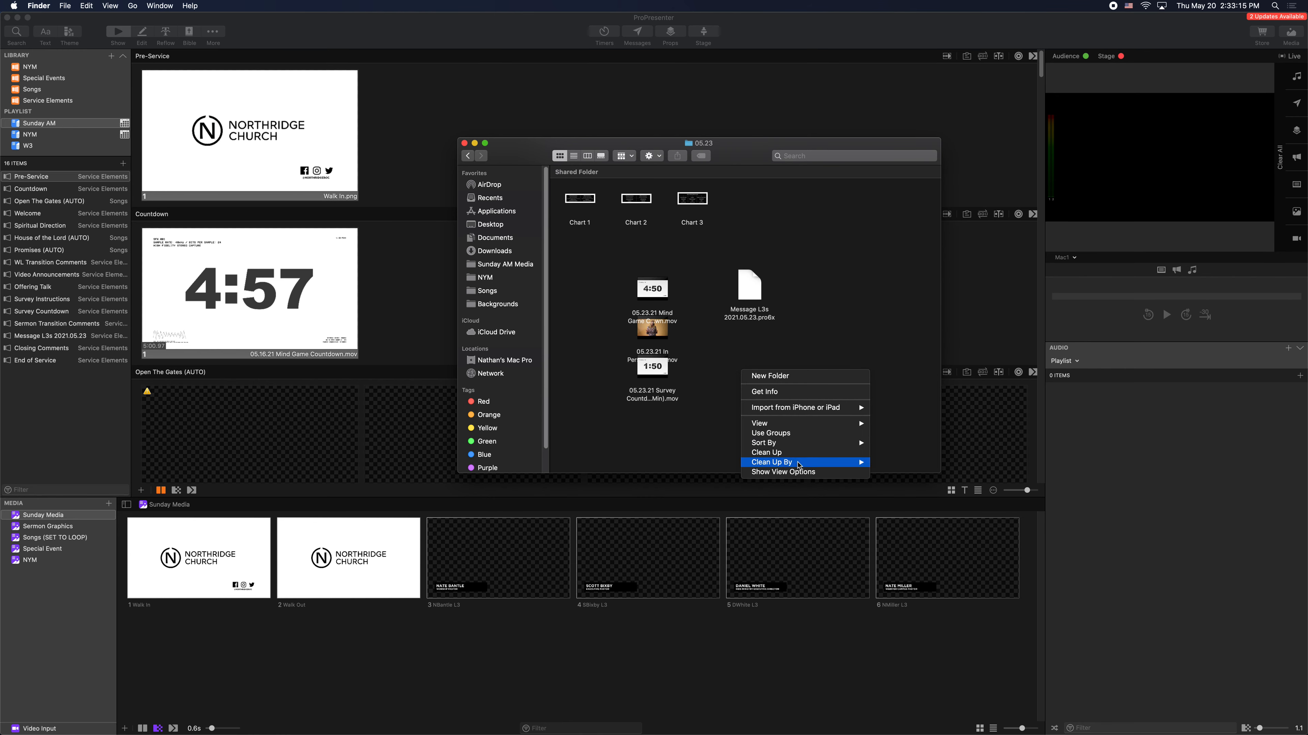
click(893, 463)
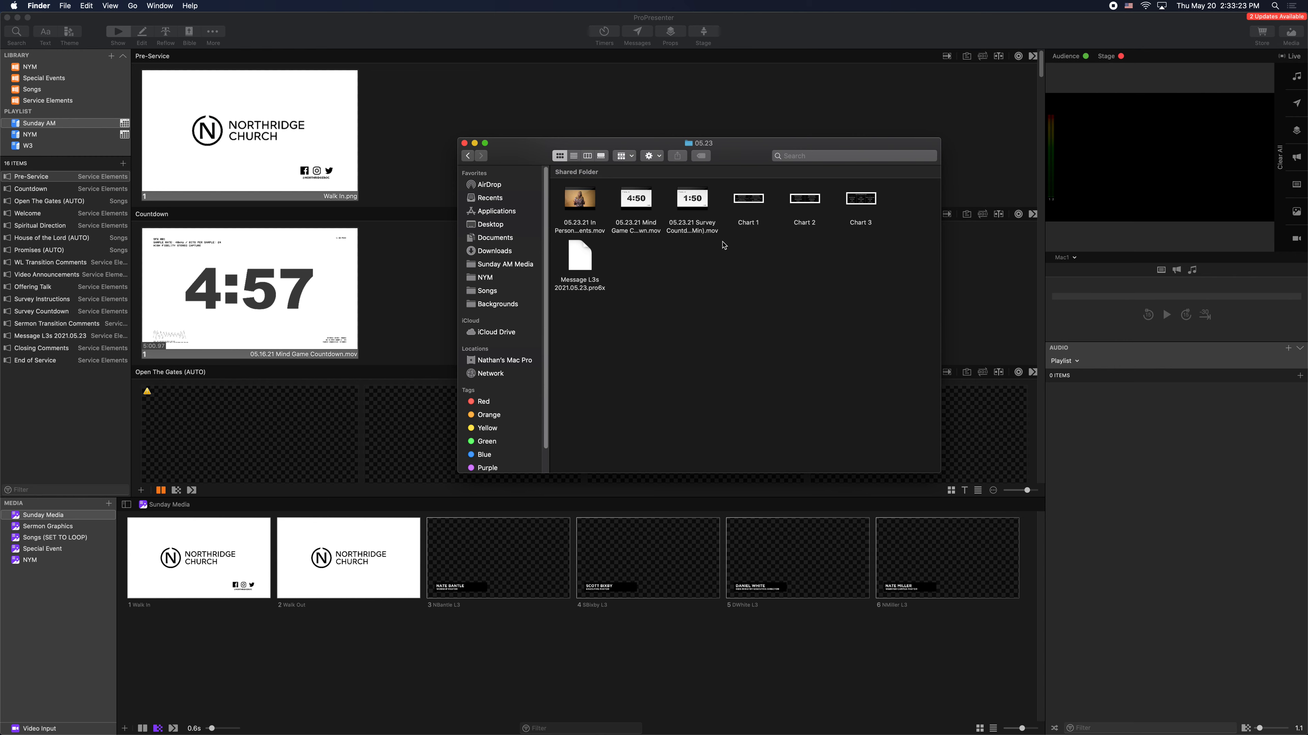
Step: Add the three 05.23.21 movies from the 05.23 folder to the Sunday Media playlist and close the Finder window
drag(730, 244, 592, 208)
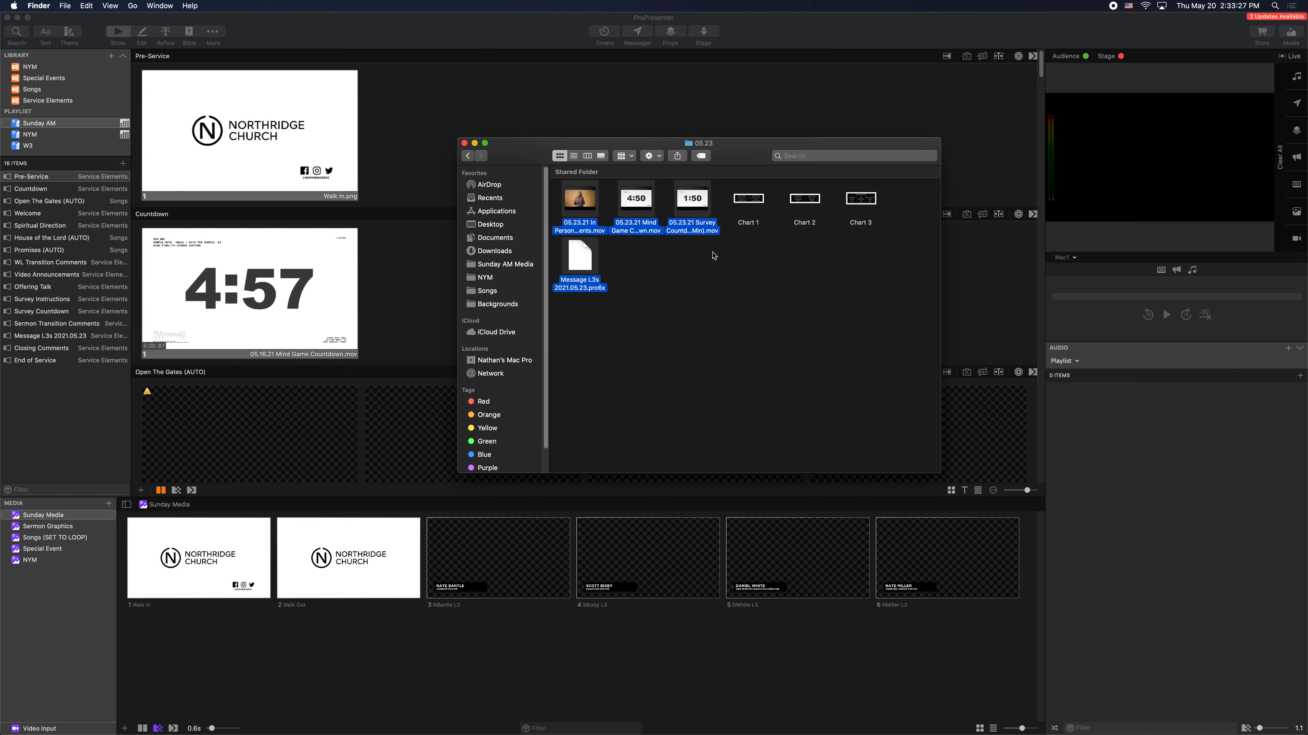
click(740, 417)
drag(717, 180, 180, 669)
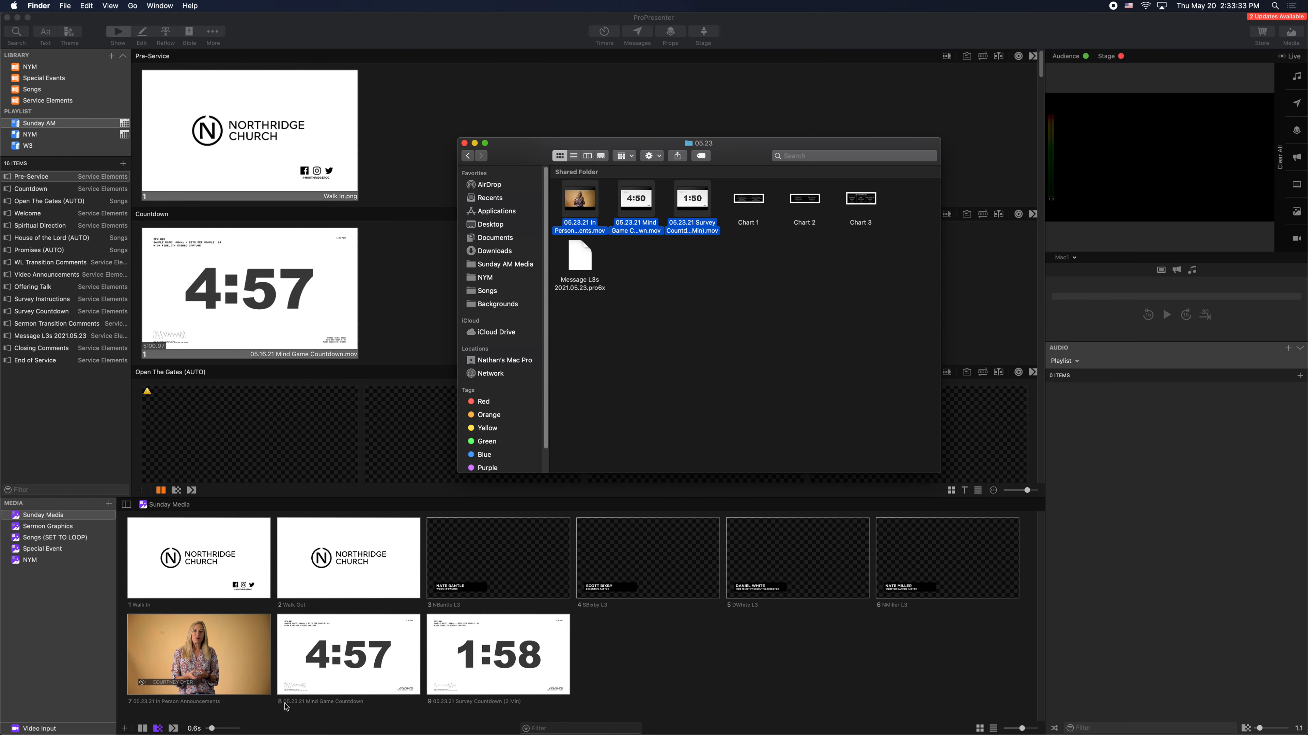
click(464, 144)
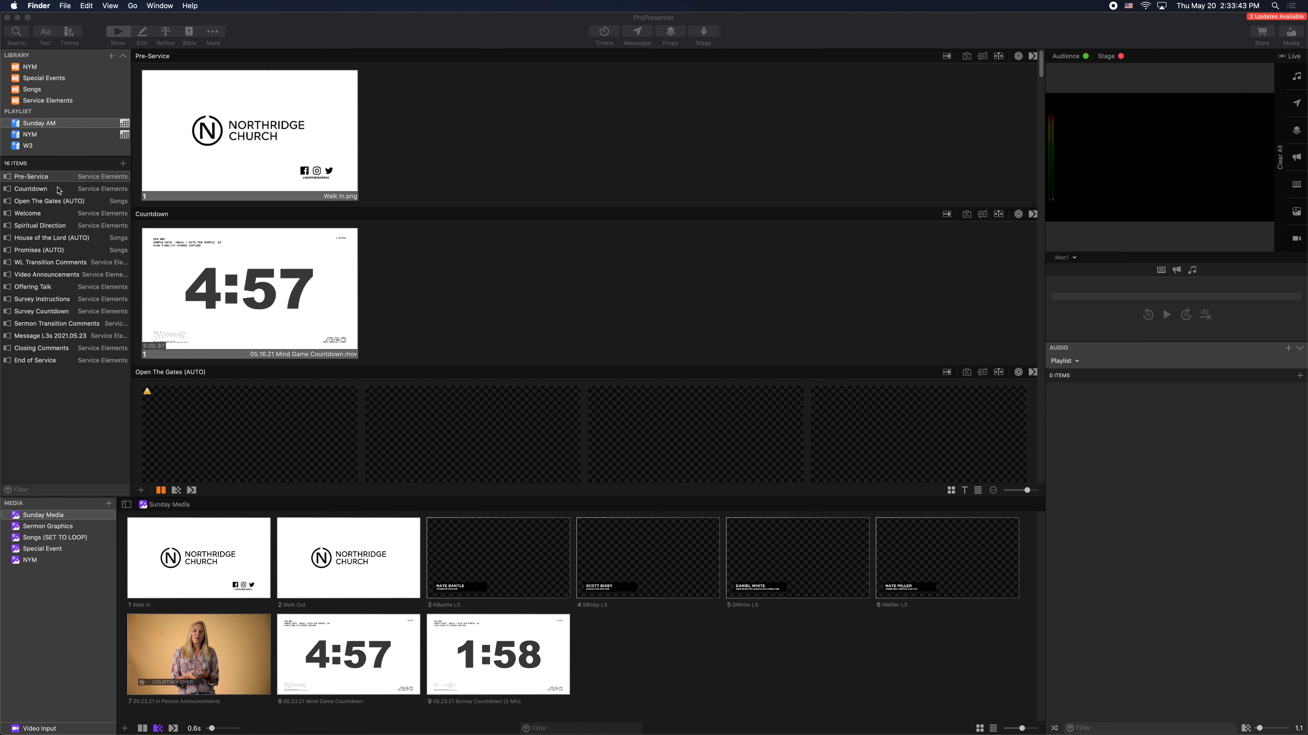
Step: Replace the Countdown slide's media with 05.23.21 Mind Game Countdown, then trigger the slide as a test and clear all output
drag(394, 630, 248, 278)
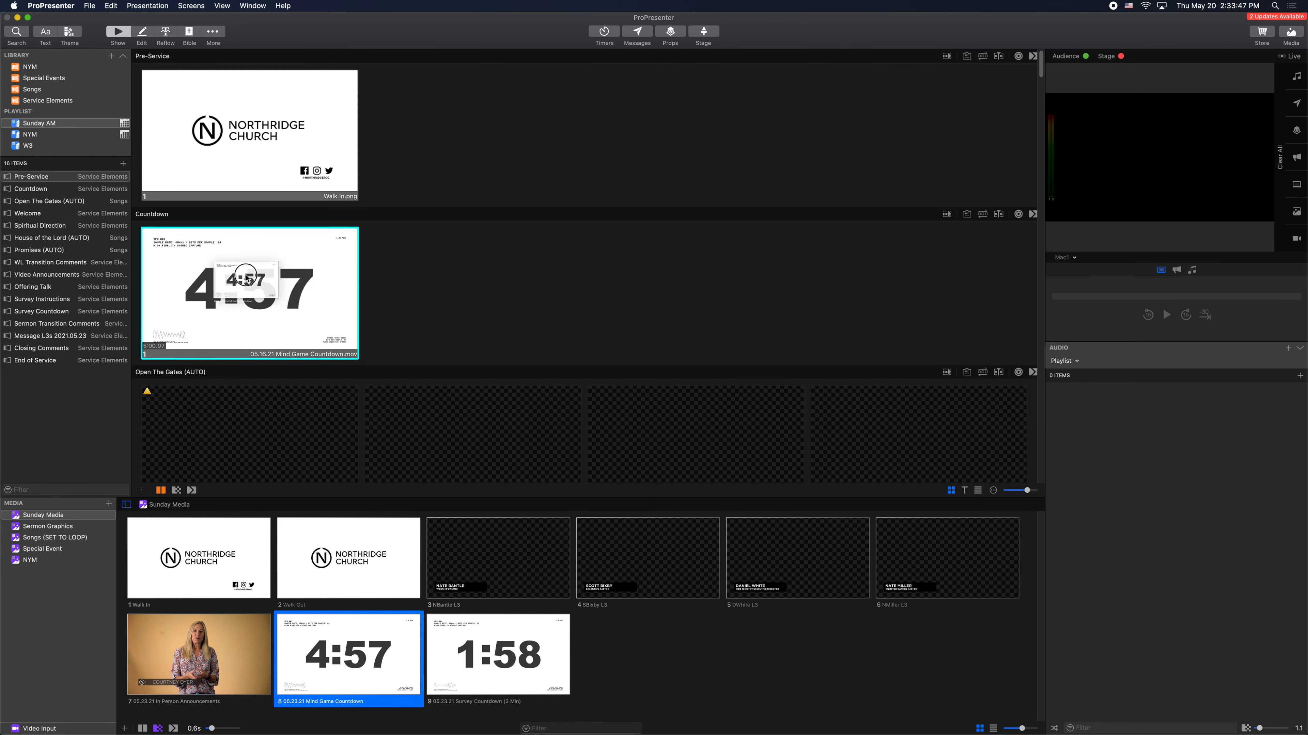
drag(246, 279, 247, 279)
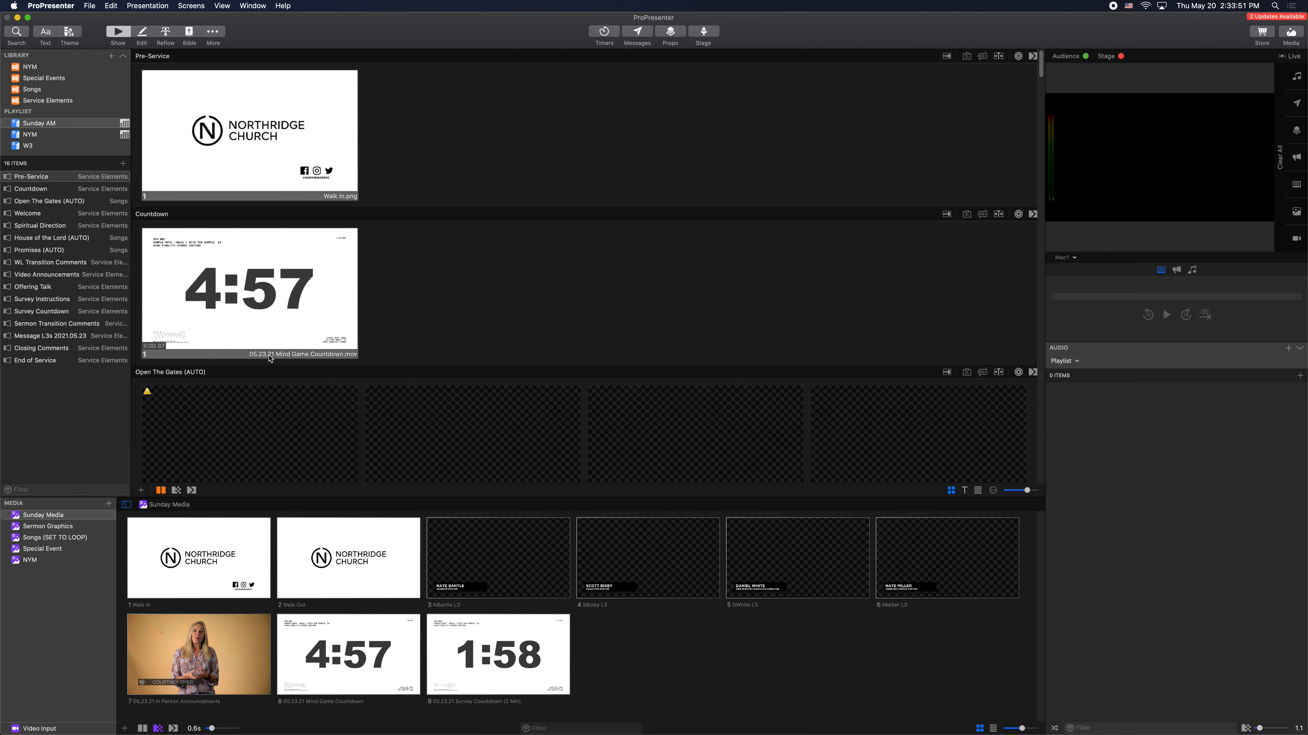
click(264, 290)
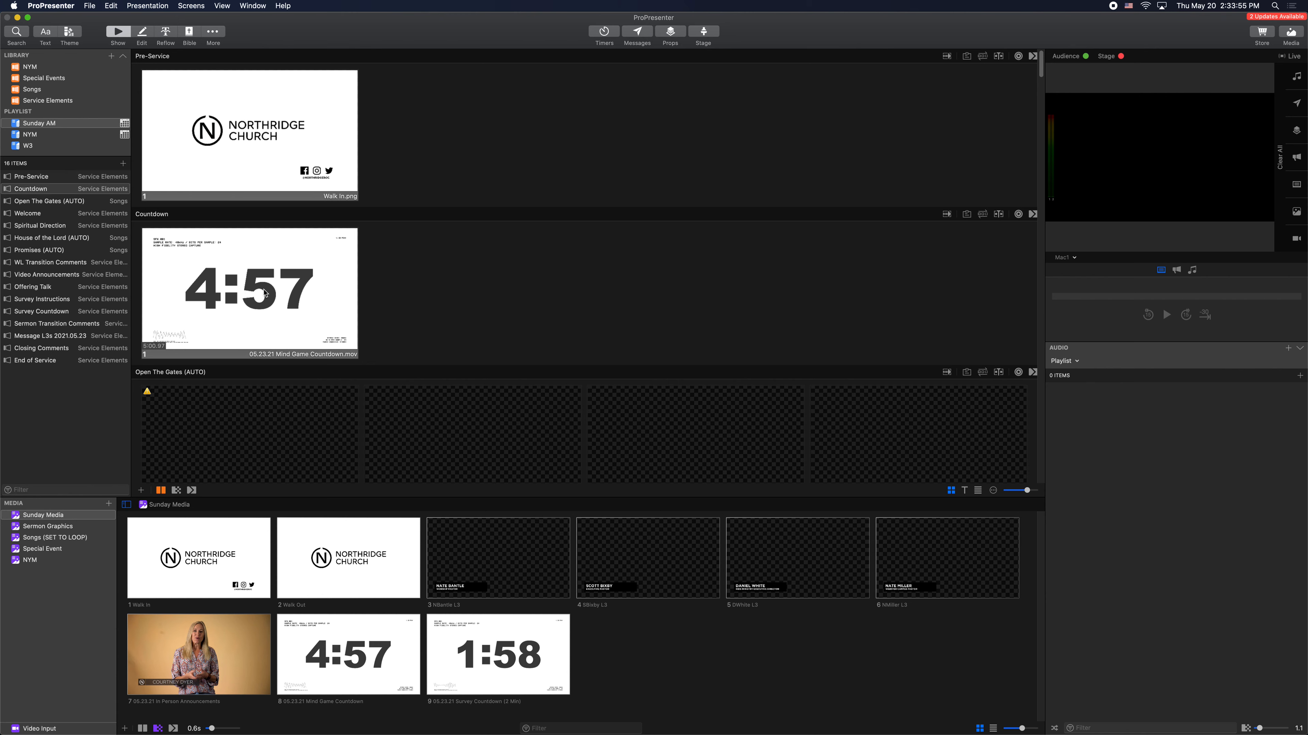
click(1279, 157)
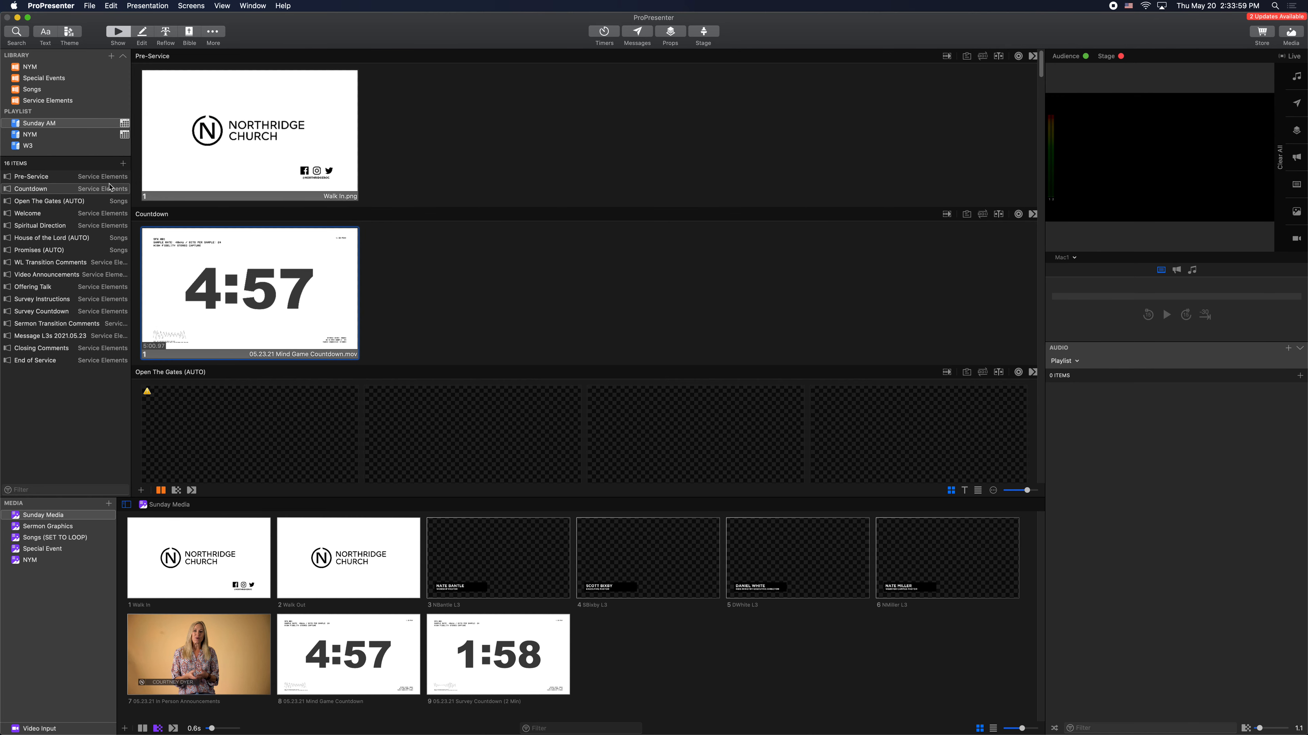
Step: Replace the Video Announcements slide's media with 05.23.21 In Person Announcements, trigger the slide as a test and clear all output
click(63, 205)
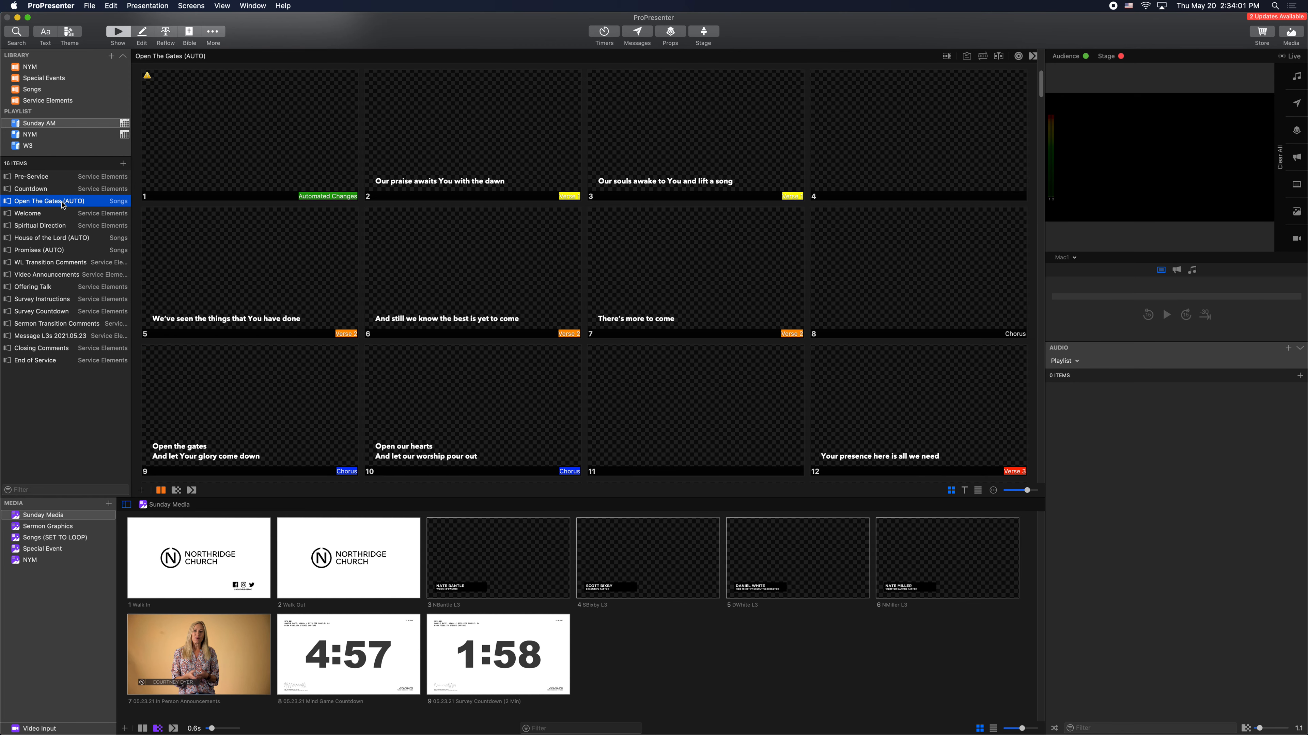
click(35, 218)
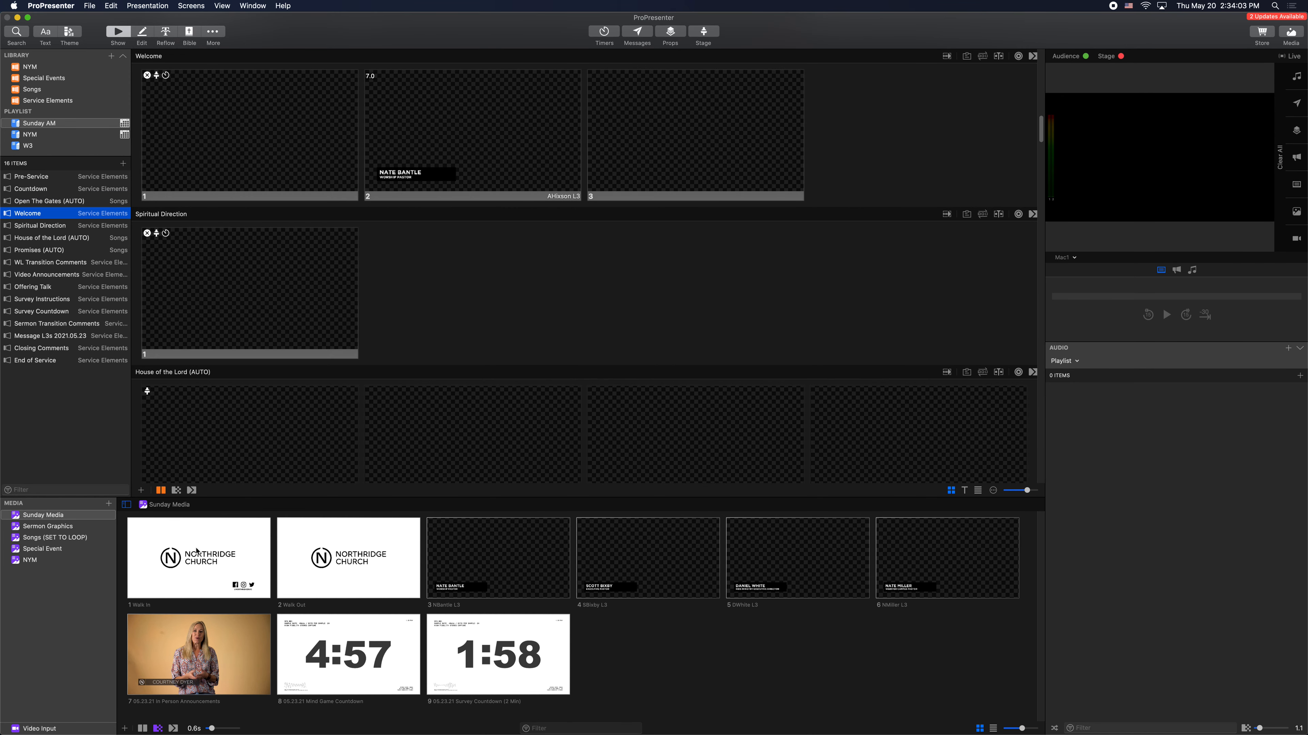
click(57, 275)
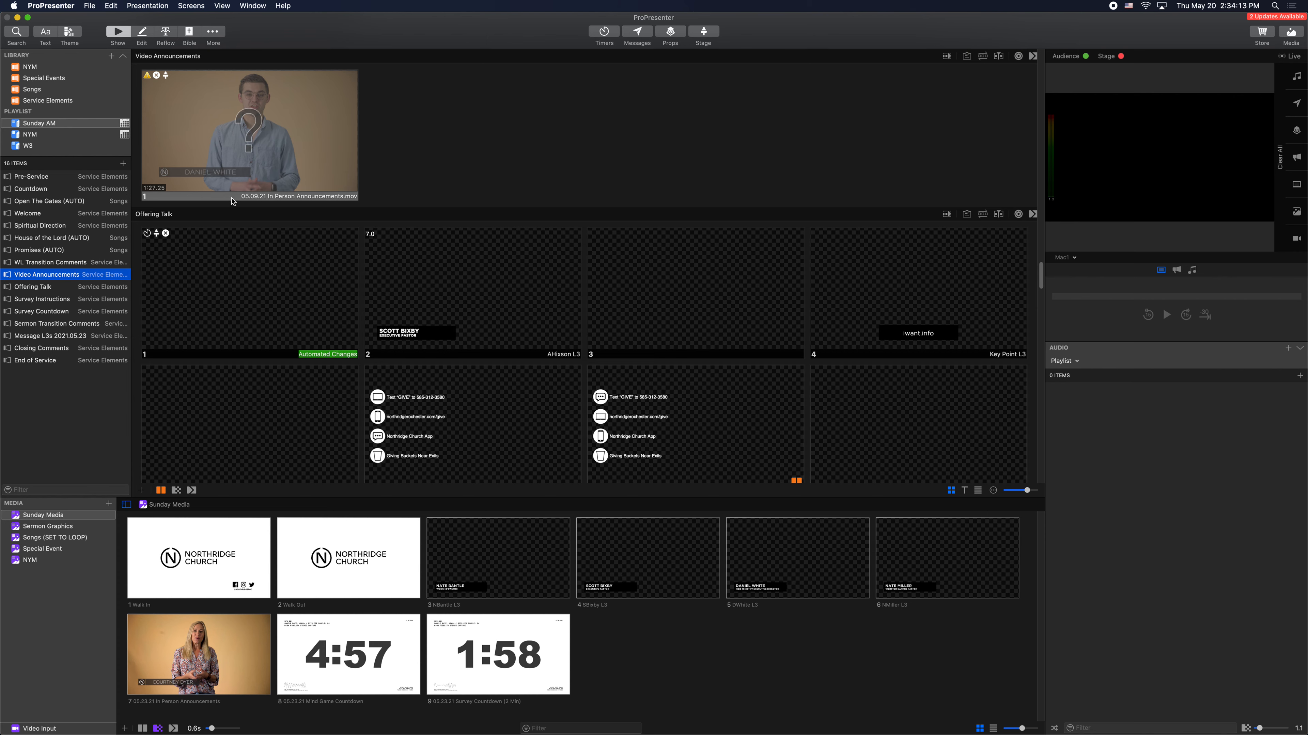
mouse_move(263, 201)
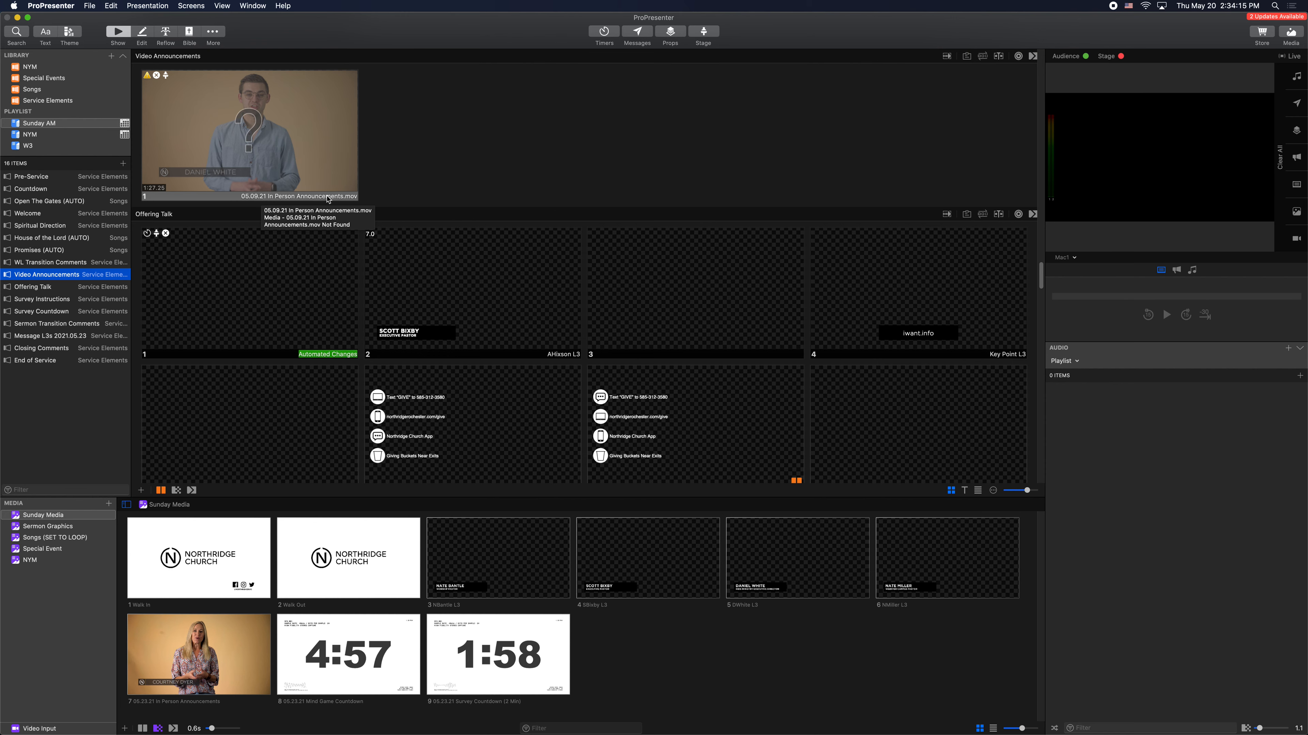
click(704, 631)
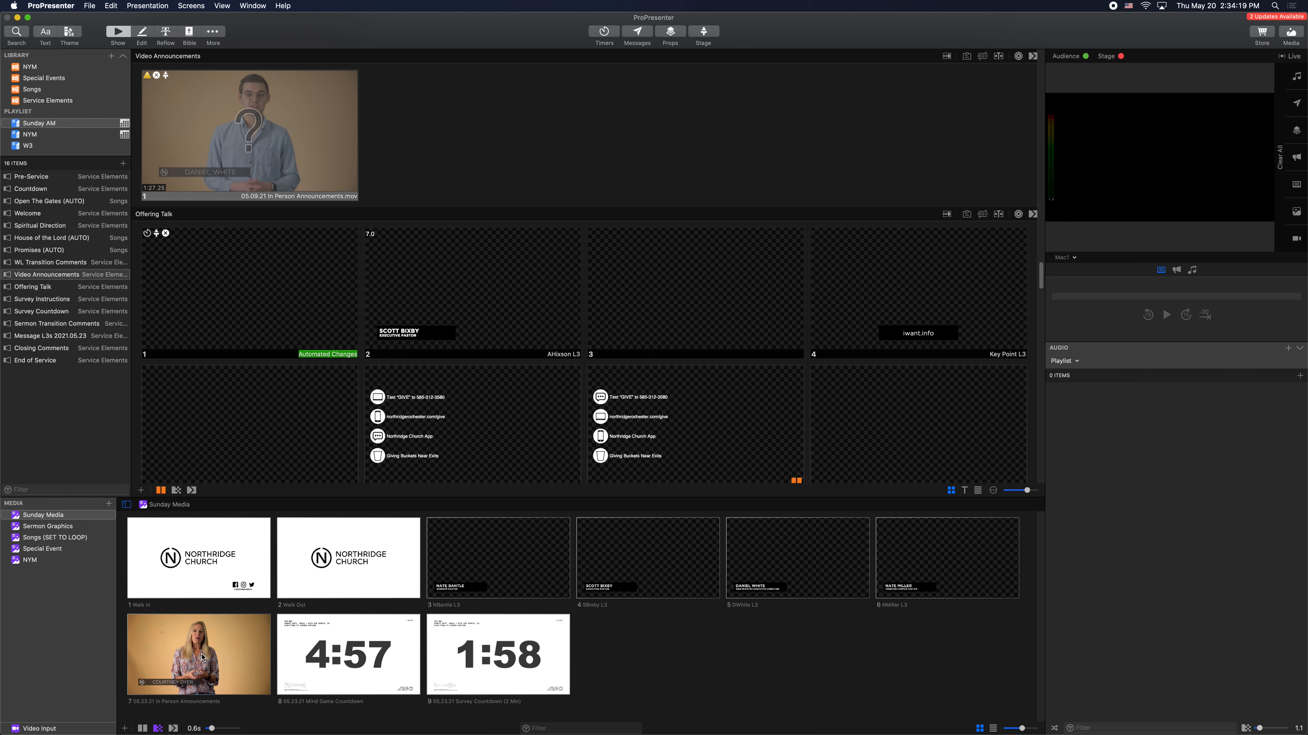
drag(201, 659, 268, 115)
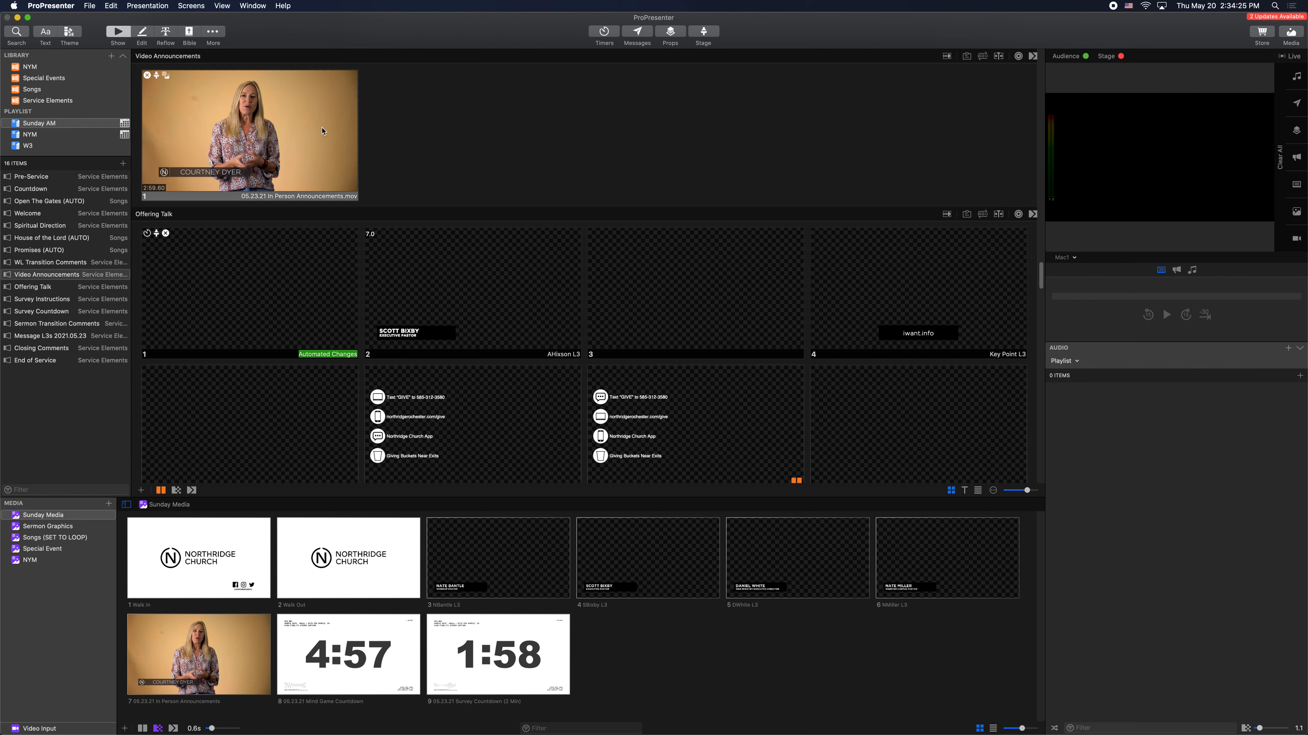
click(311, 135)
click(1280, 162)
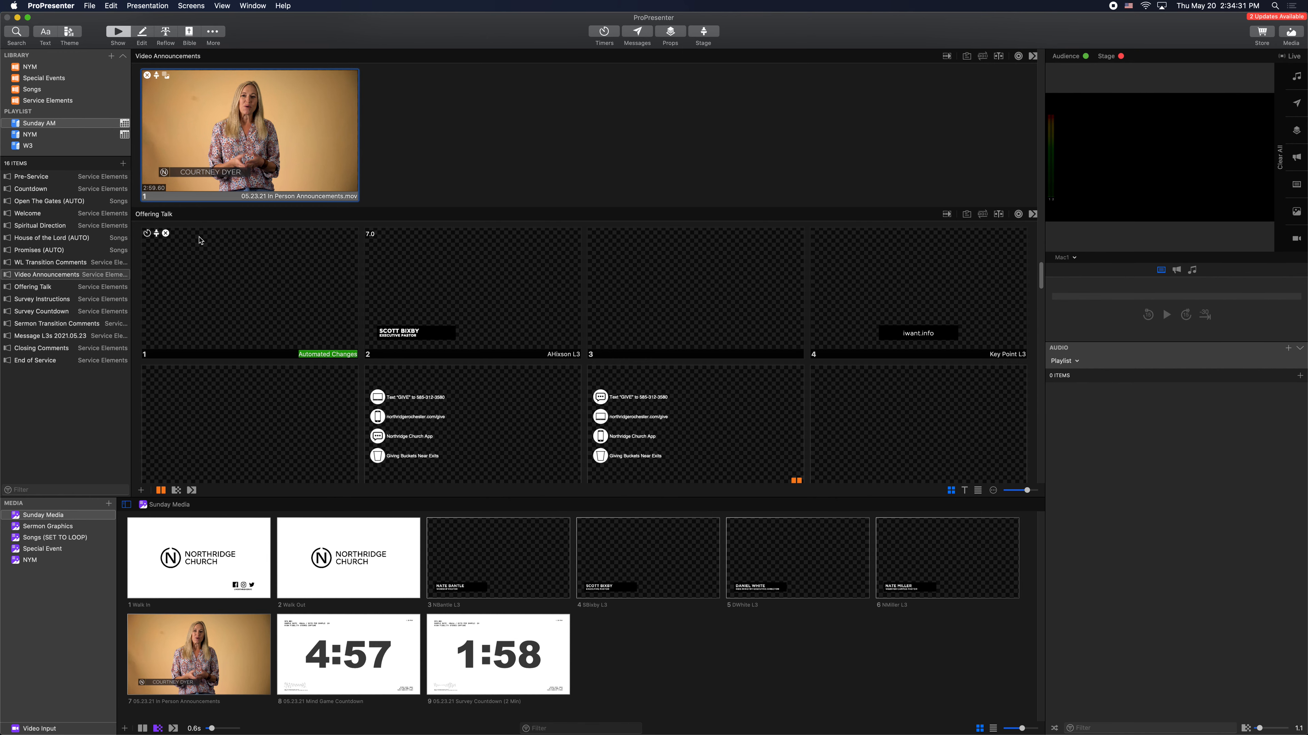
Step: Link the 05.23.21 Survey Countdown (2 Min) movie from Sunday Media to the Survey Countdown slide
click(54, 313)
click(518, 653)
drag(518, 652, 252, 152)
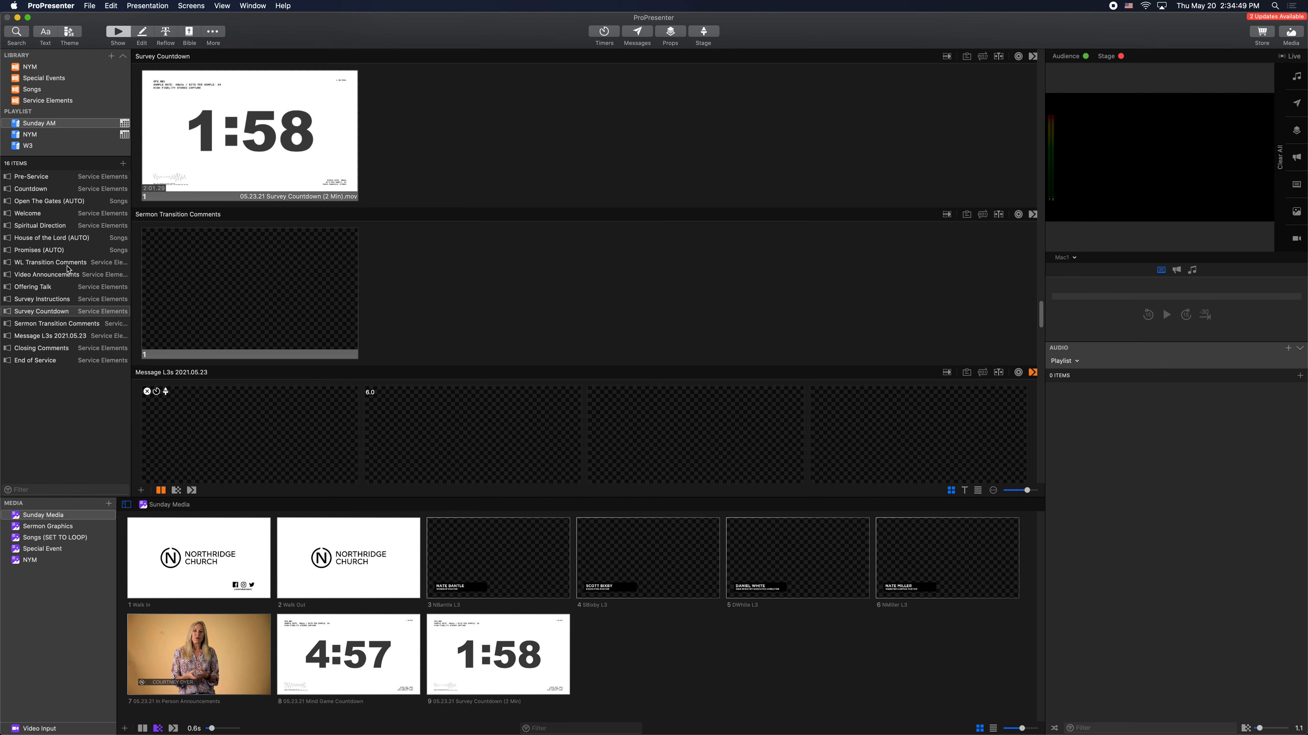
Step: Review the Survey Countdown movie's inspector properties, choosing Stop as playback behavior and Fade To Clear as end behavior, and close the inspector
right_click(268, 131)
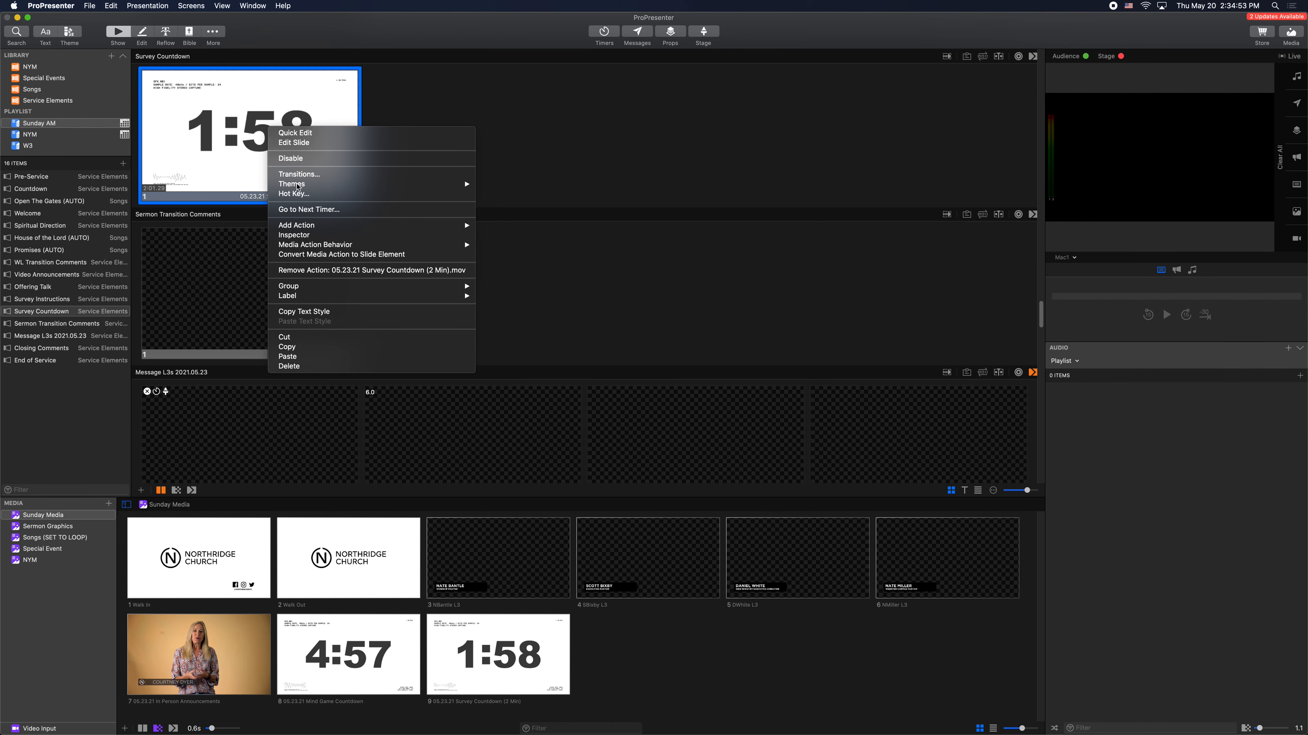
click(324, 240)
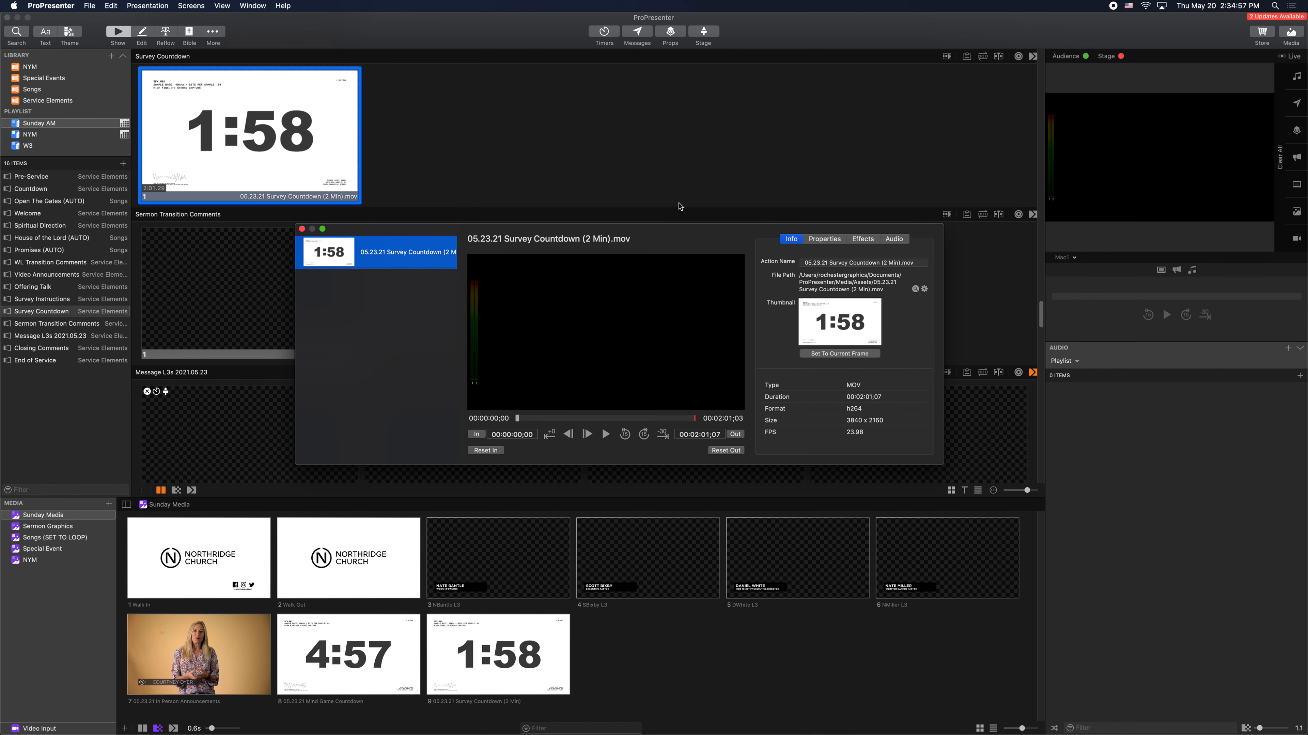
click(829, 239)
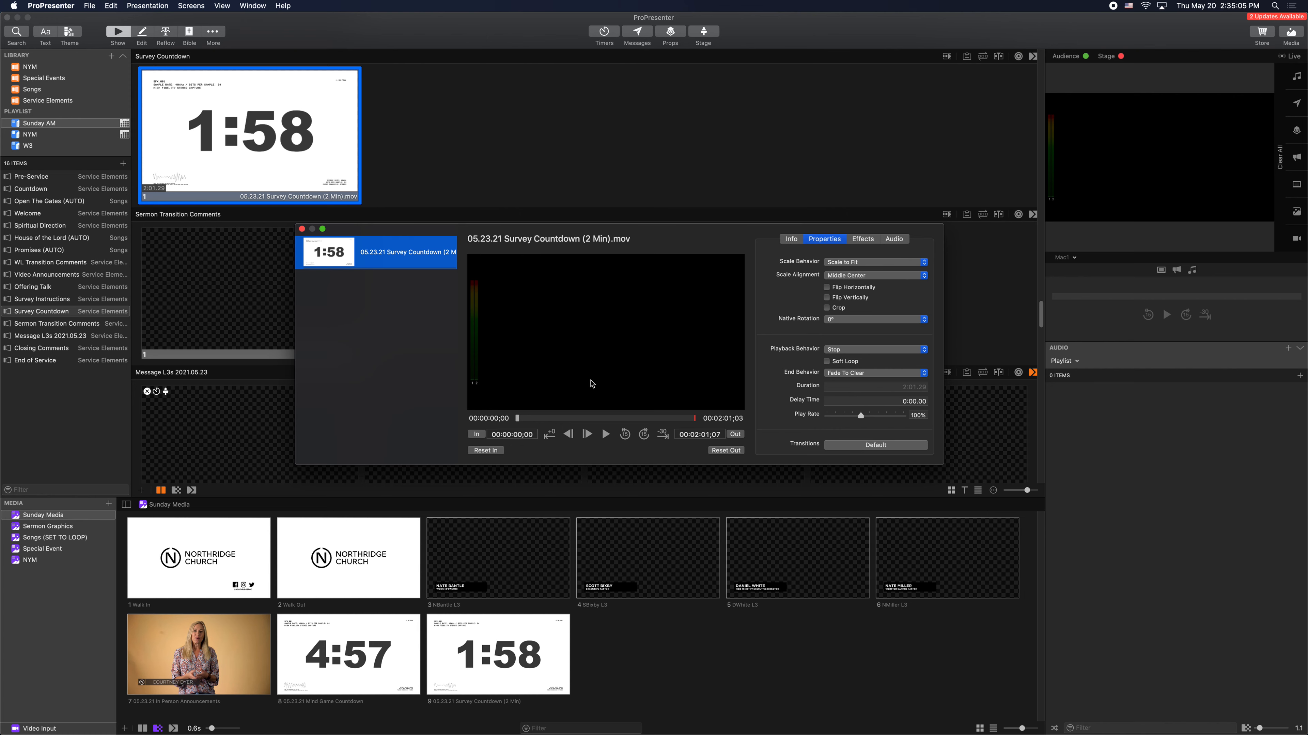
click(846, 350)
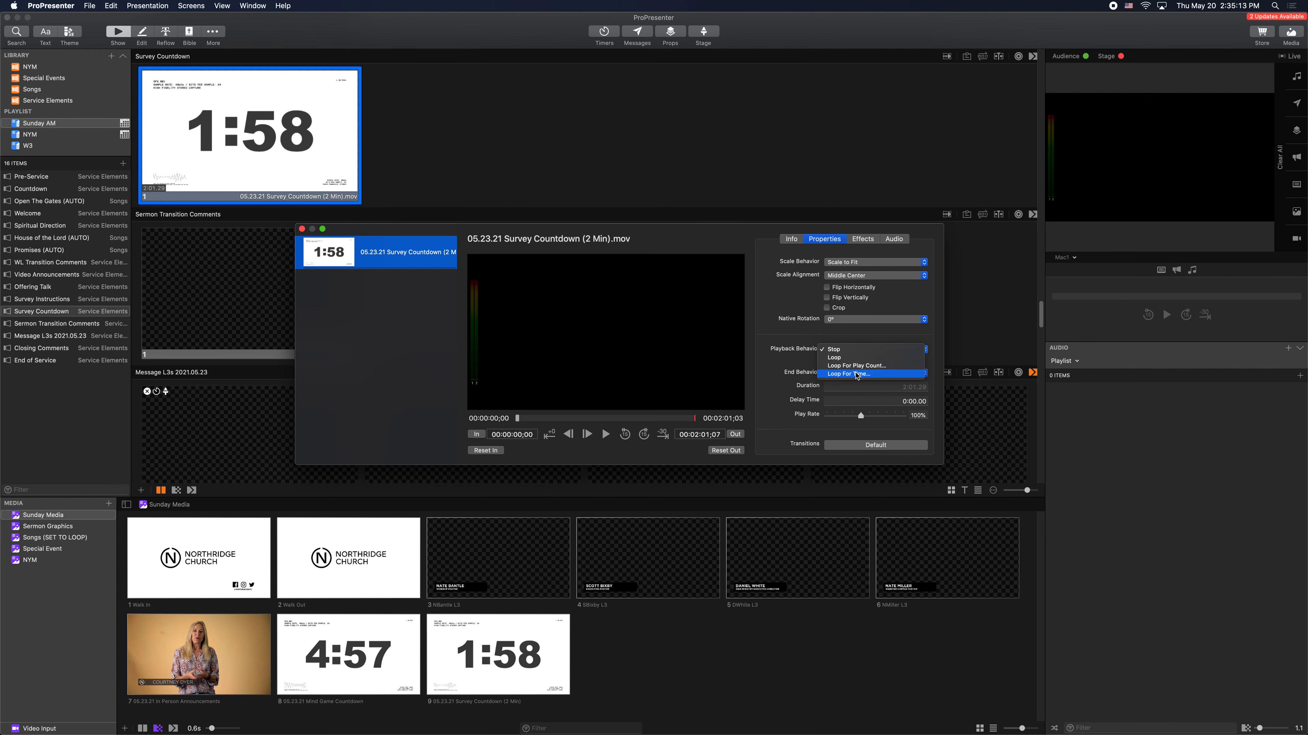
click(844, 351)
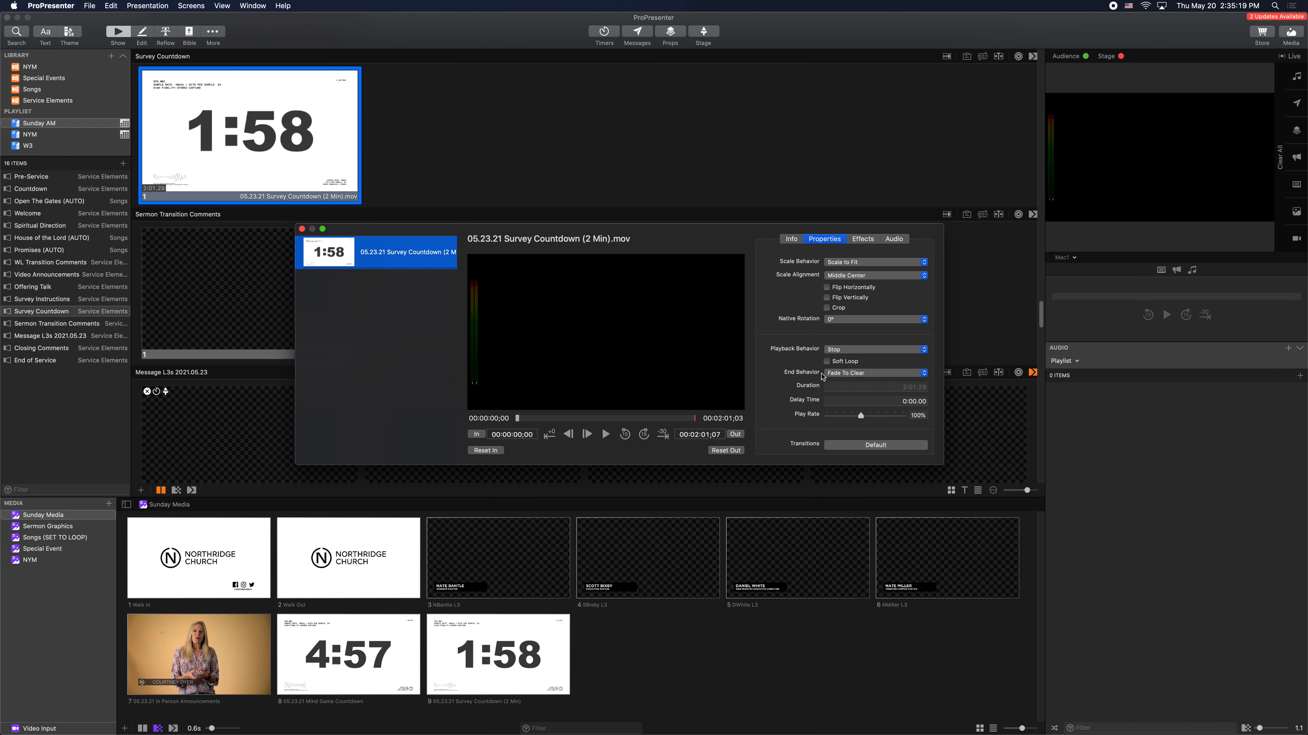
click(858, 374)
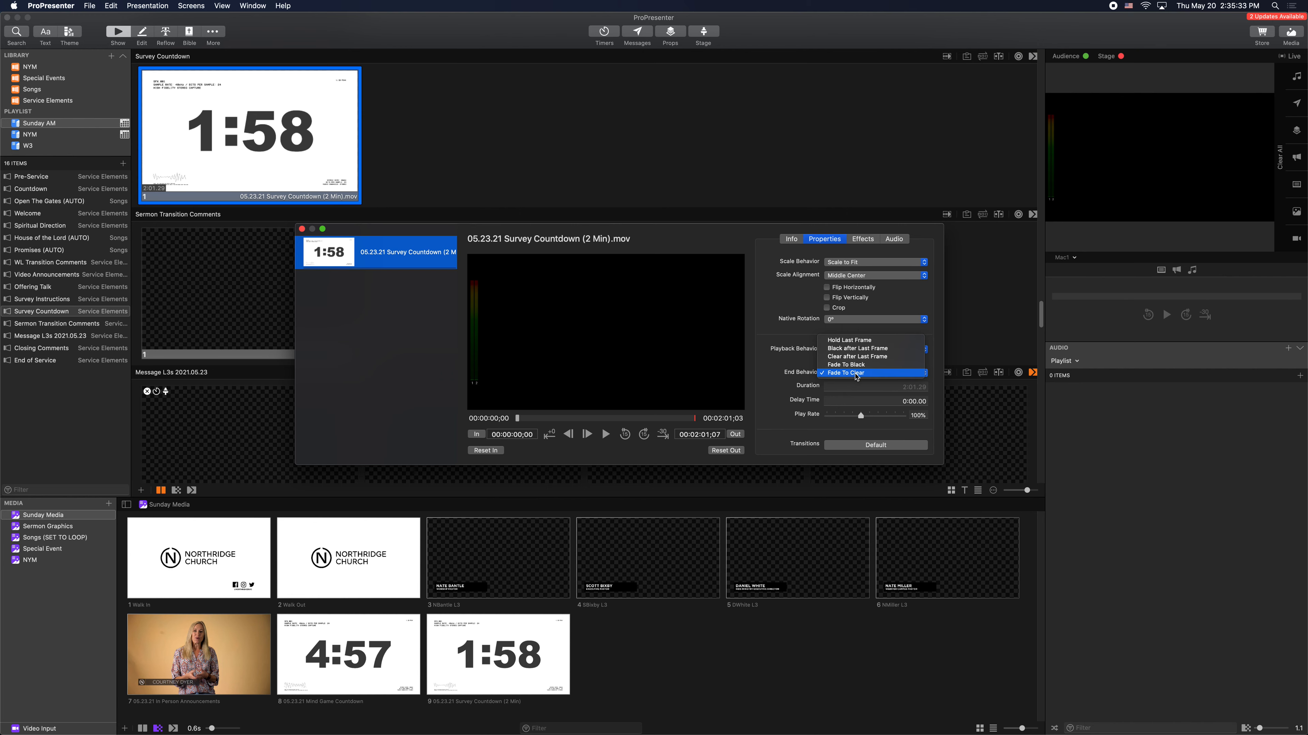
click(857, 375)
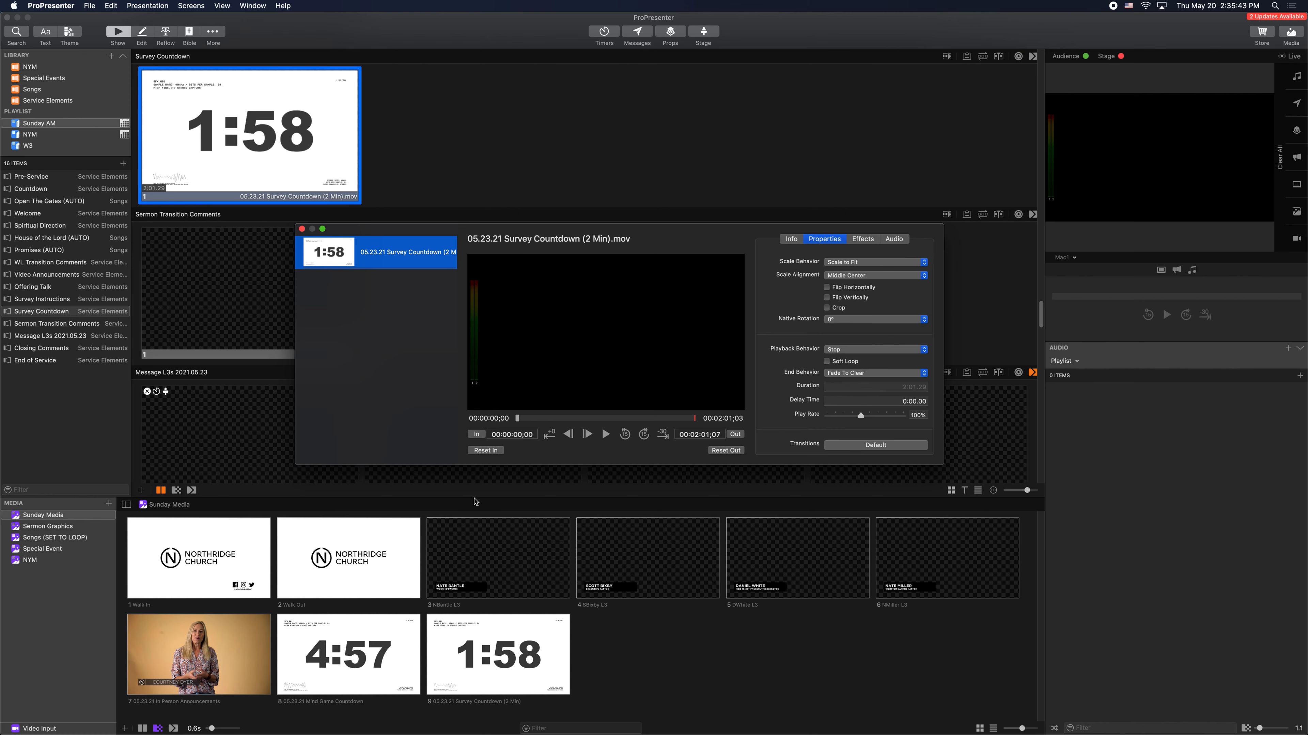
click(874, 349)
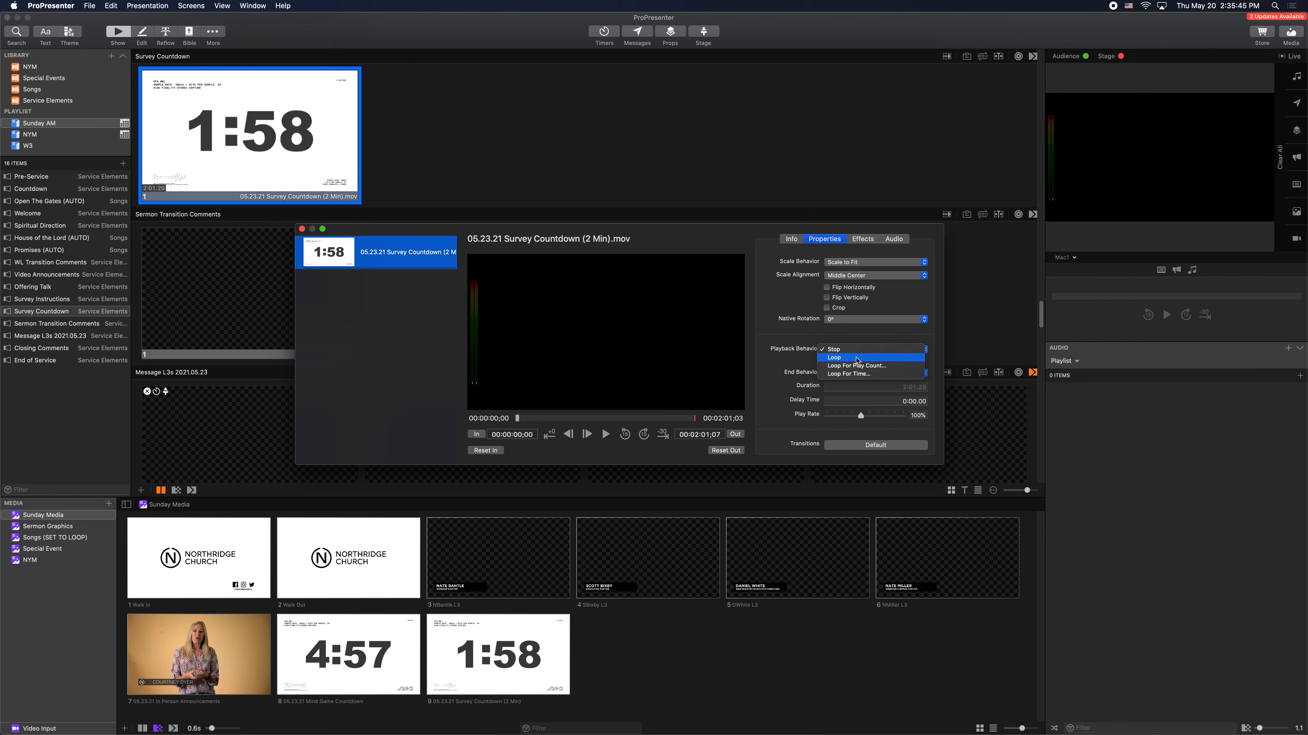
click(767, 361)
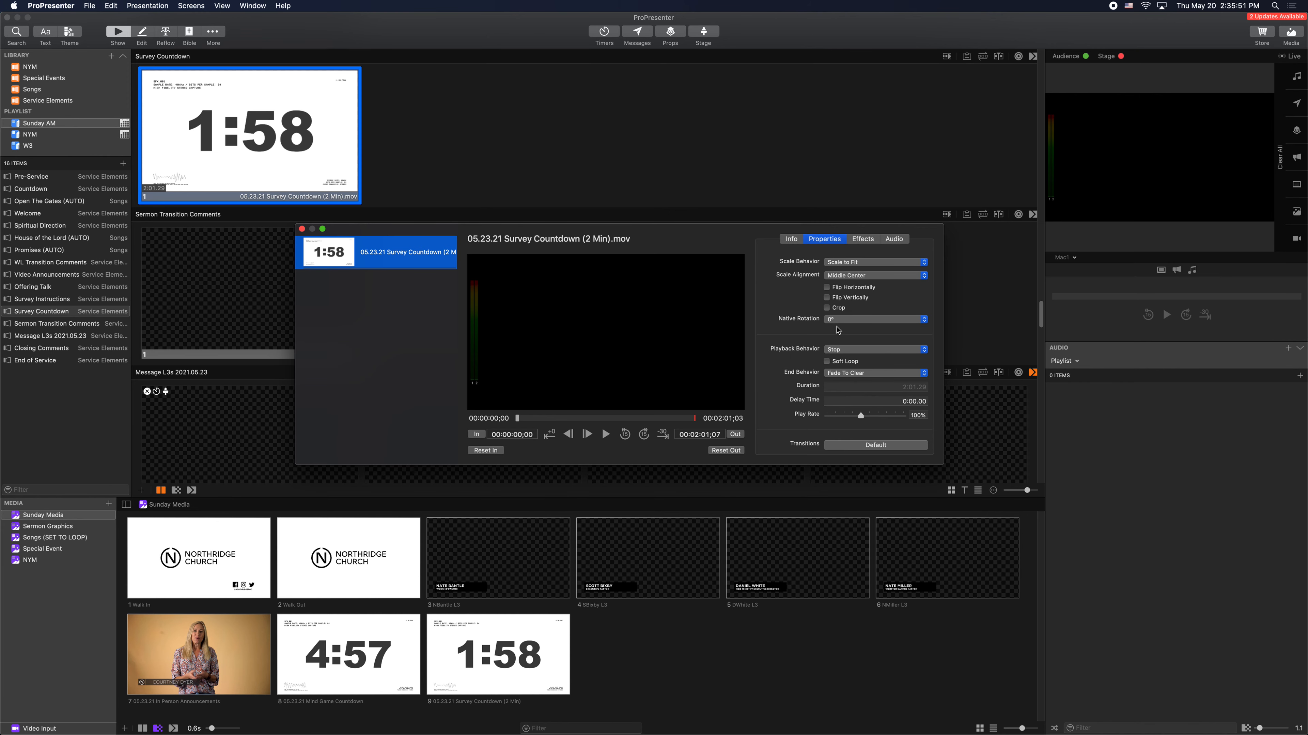
click(302, 229)
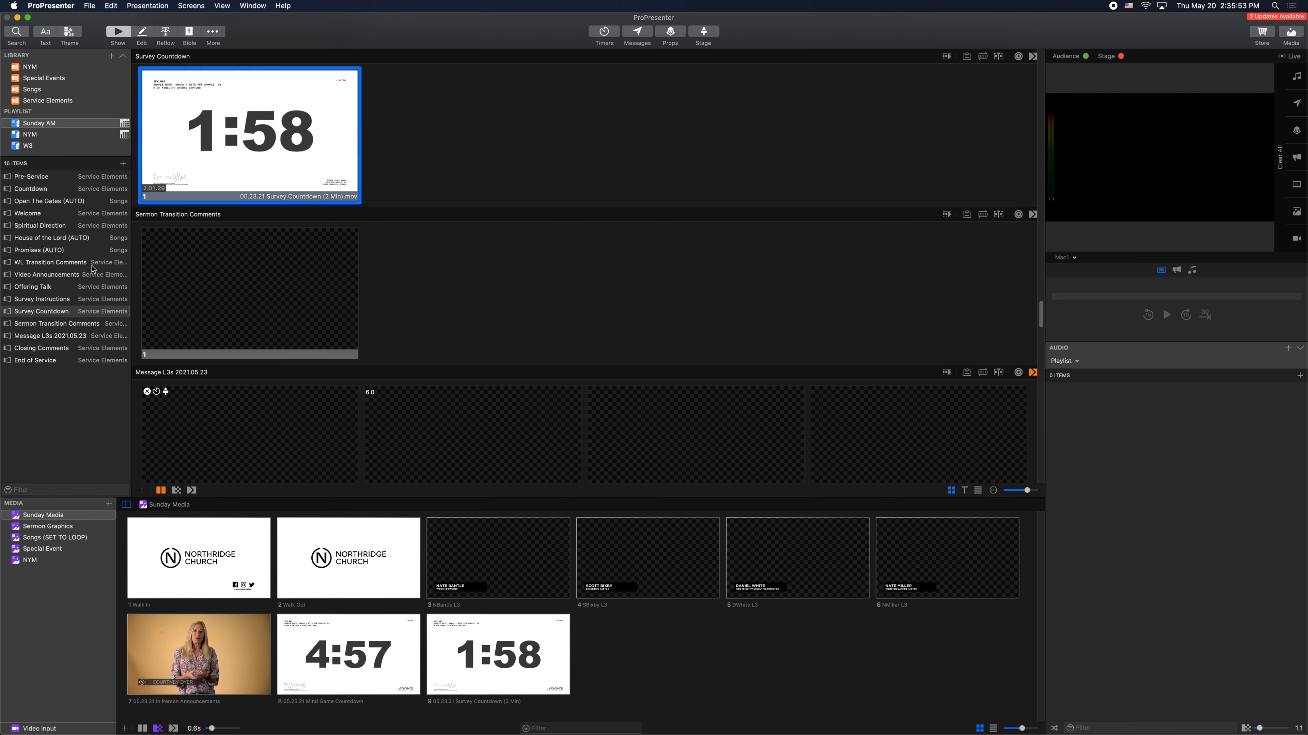
Step: Check the playback and end behavior of the Video Announcements slide's movie in its inspector properties and close the inspector
click(76, 275)
right_click(227, 139)
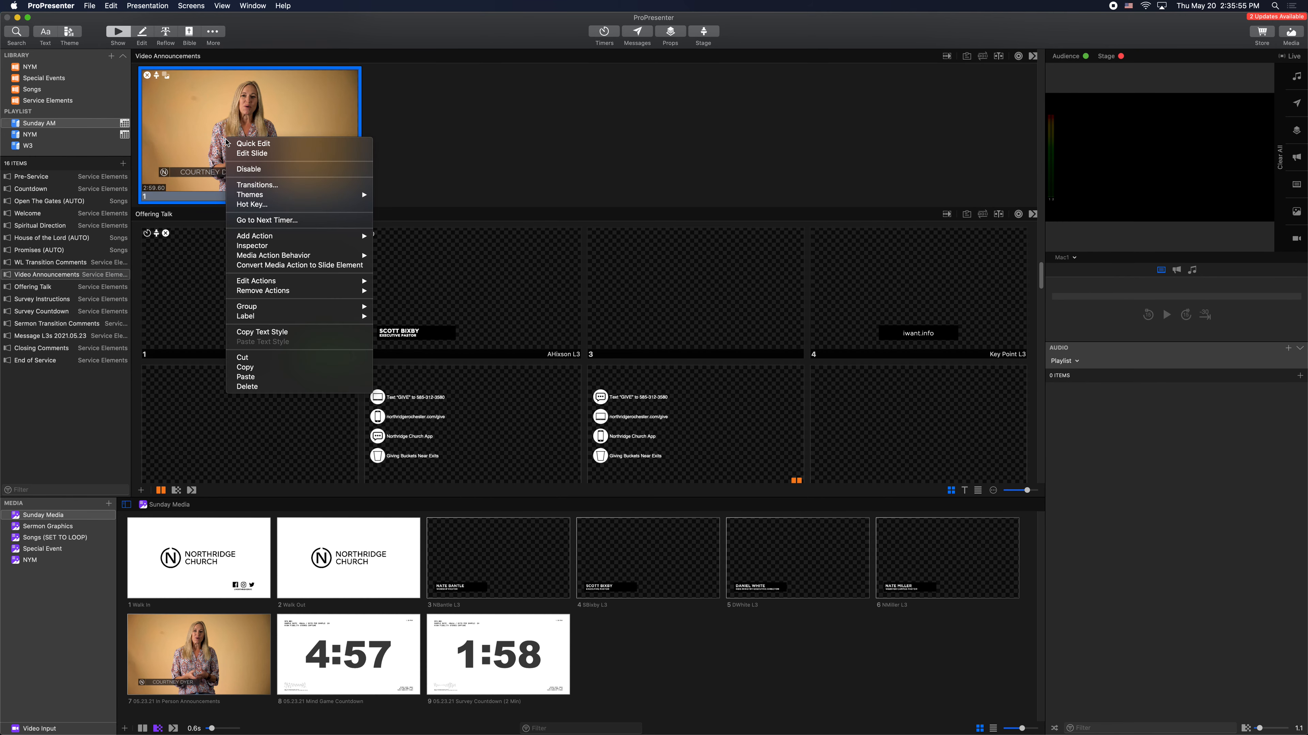
click(286, 246)
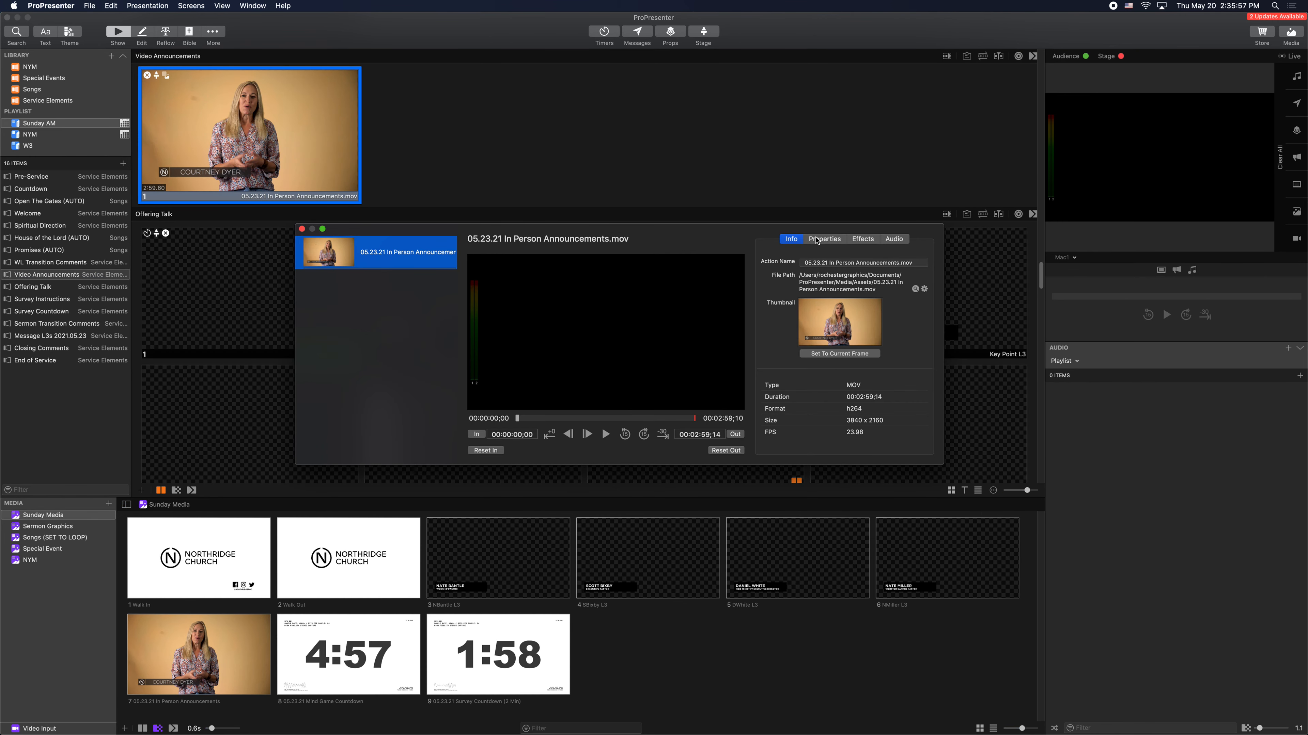
click(824, 239)
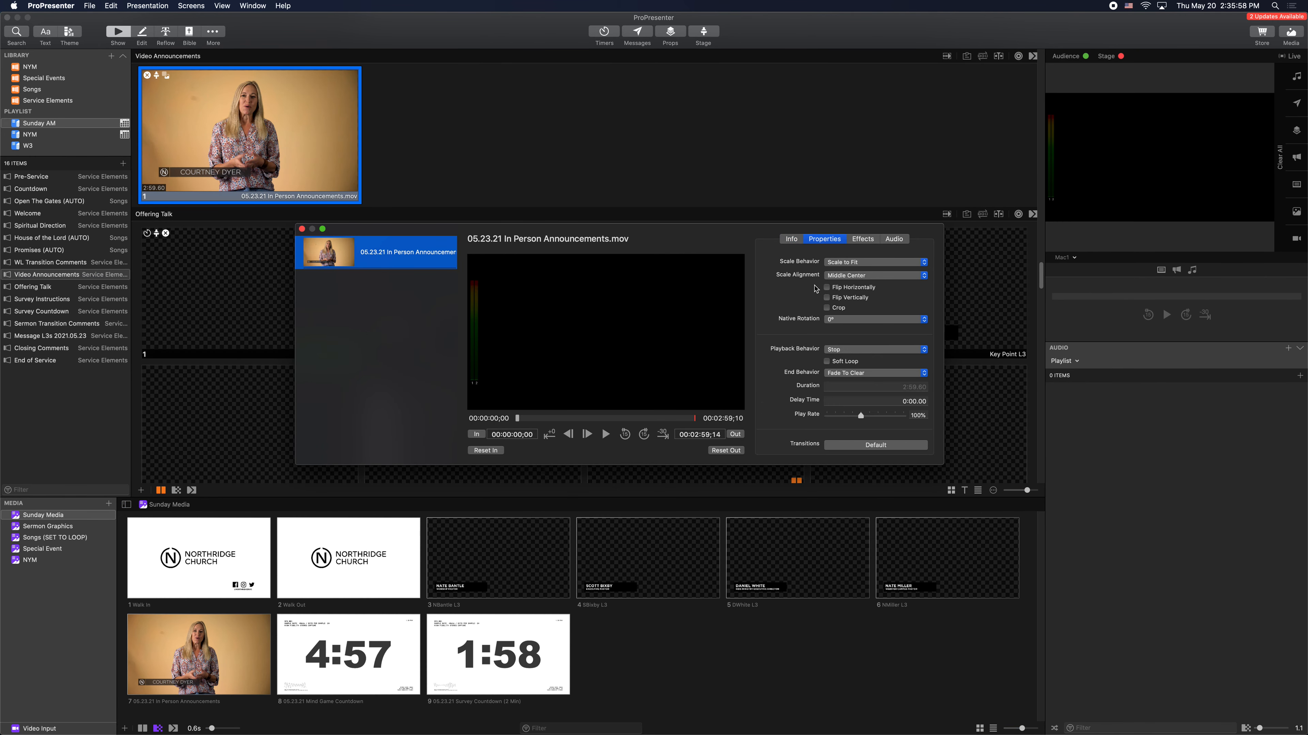
click(302, 229)
Step: Check the playback and end behavior of the Countdown slide's movie in its inspector properties and close the inspector
click(67, 191)
right_click(260, 123)
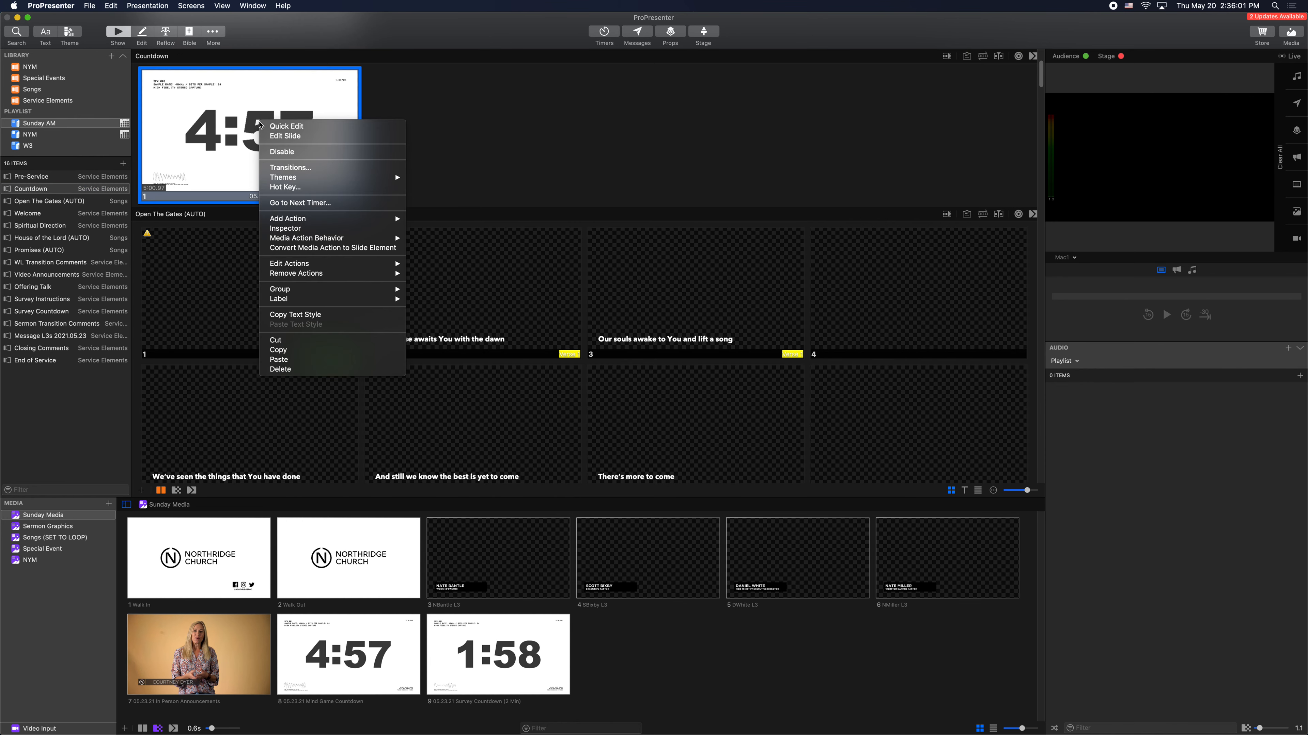
click(286, 229)
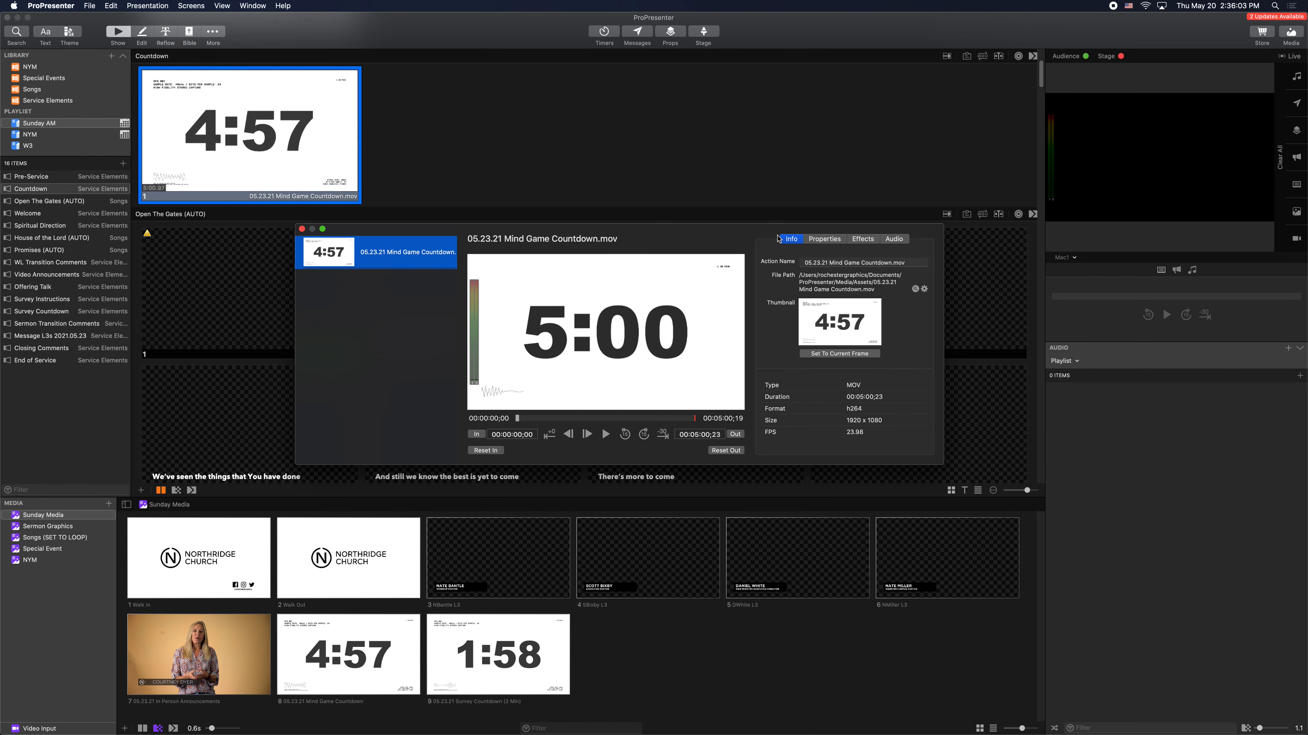
click(825, 241)
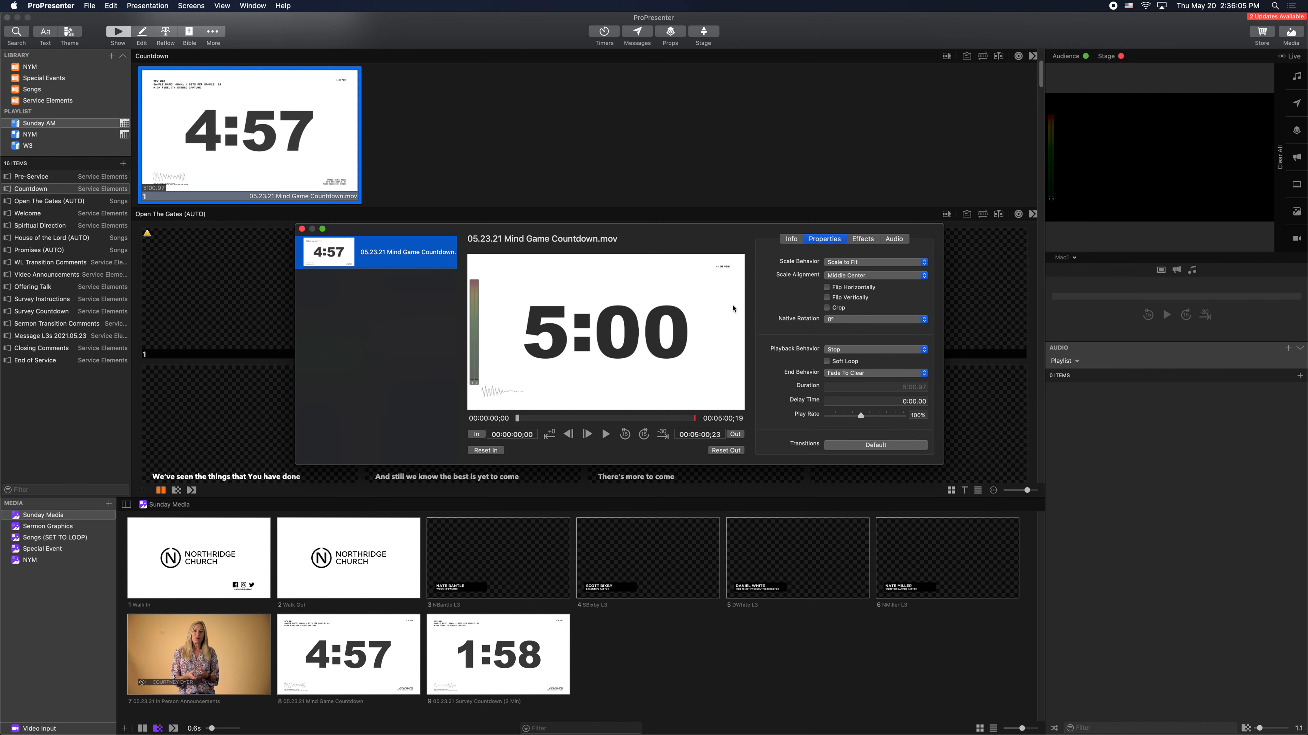
click(303, 230)
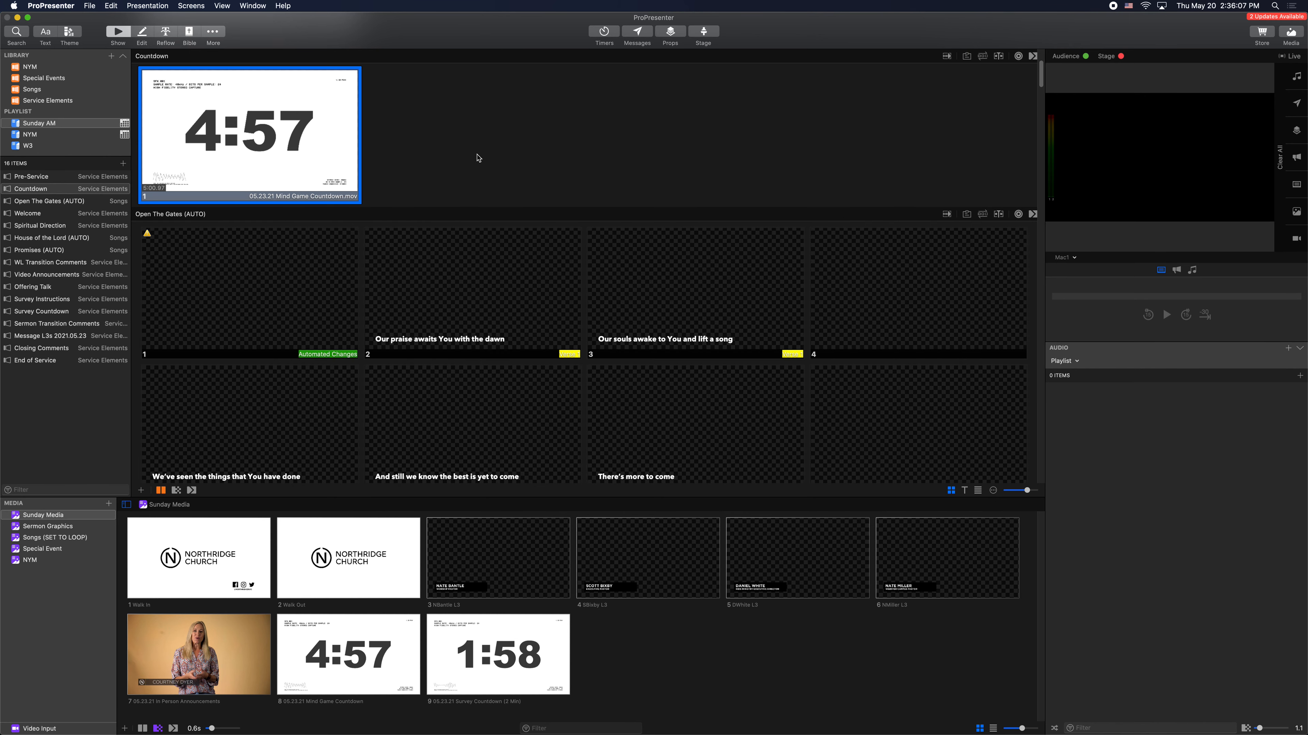
Step: Apply the Walk In image from Sunday Media to the Pre-Service slide
scroll(479, 163, up, 3)
scroll(479, 173, down, 2)
scroll(479, 172, up, 2)
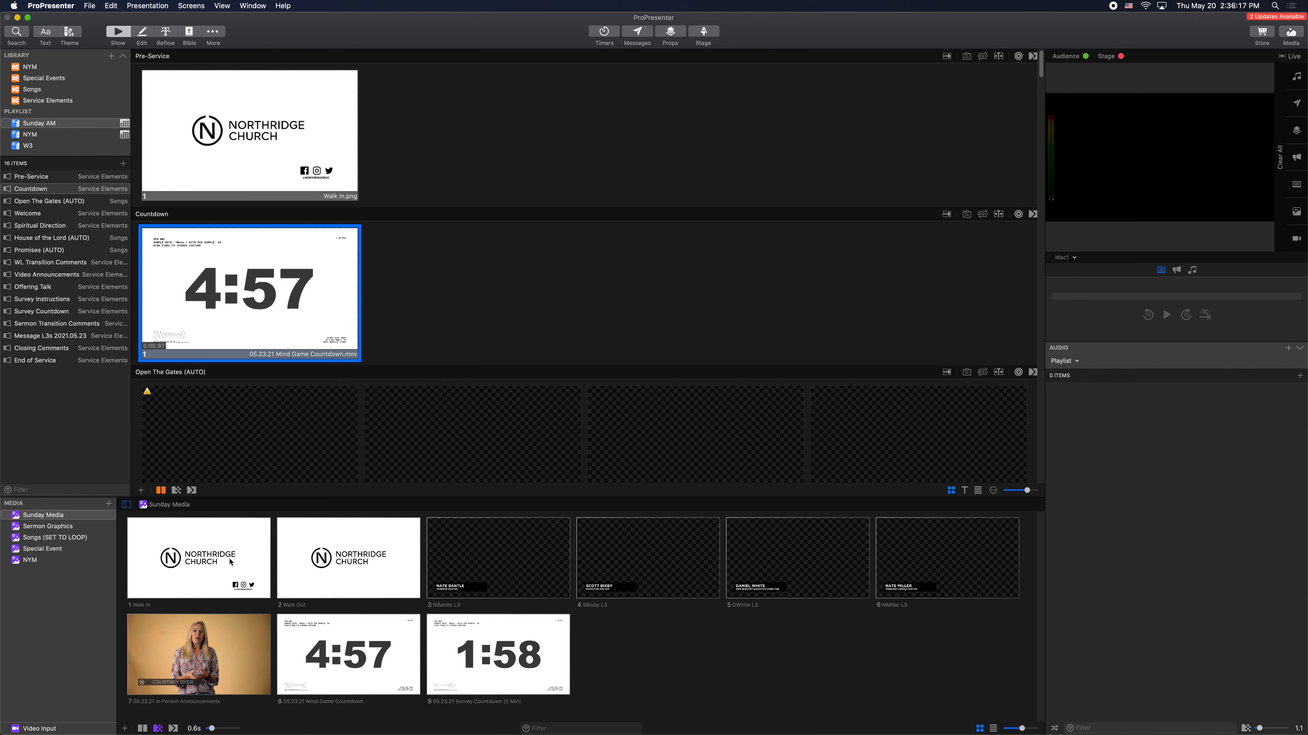
drag(226, 562, 292, 155)
Step: Go through the playlist's slides from Pre-Service down to the Welcome and Spiritual Direction items
scroll(348, 262, down, 5)
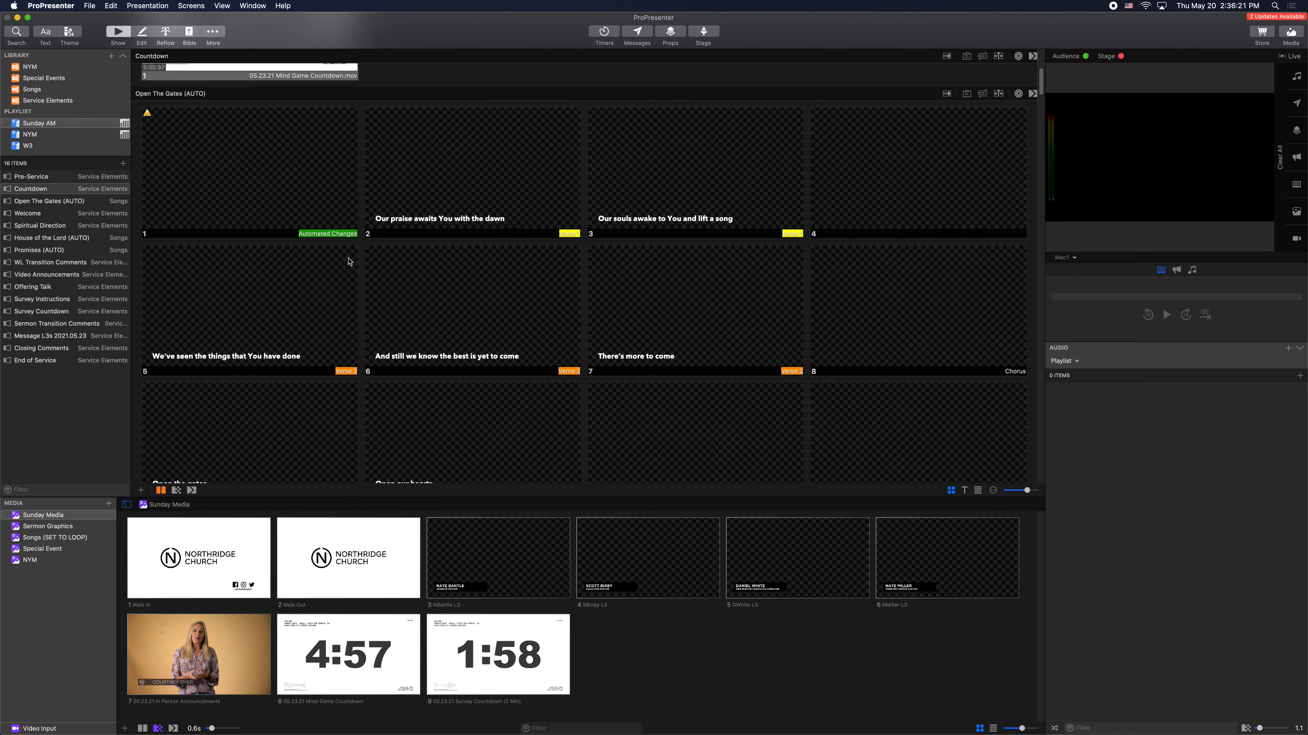
scroll(348, 261, up, 5)
scroll(362, 266, down, 12)
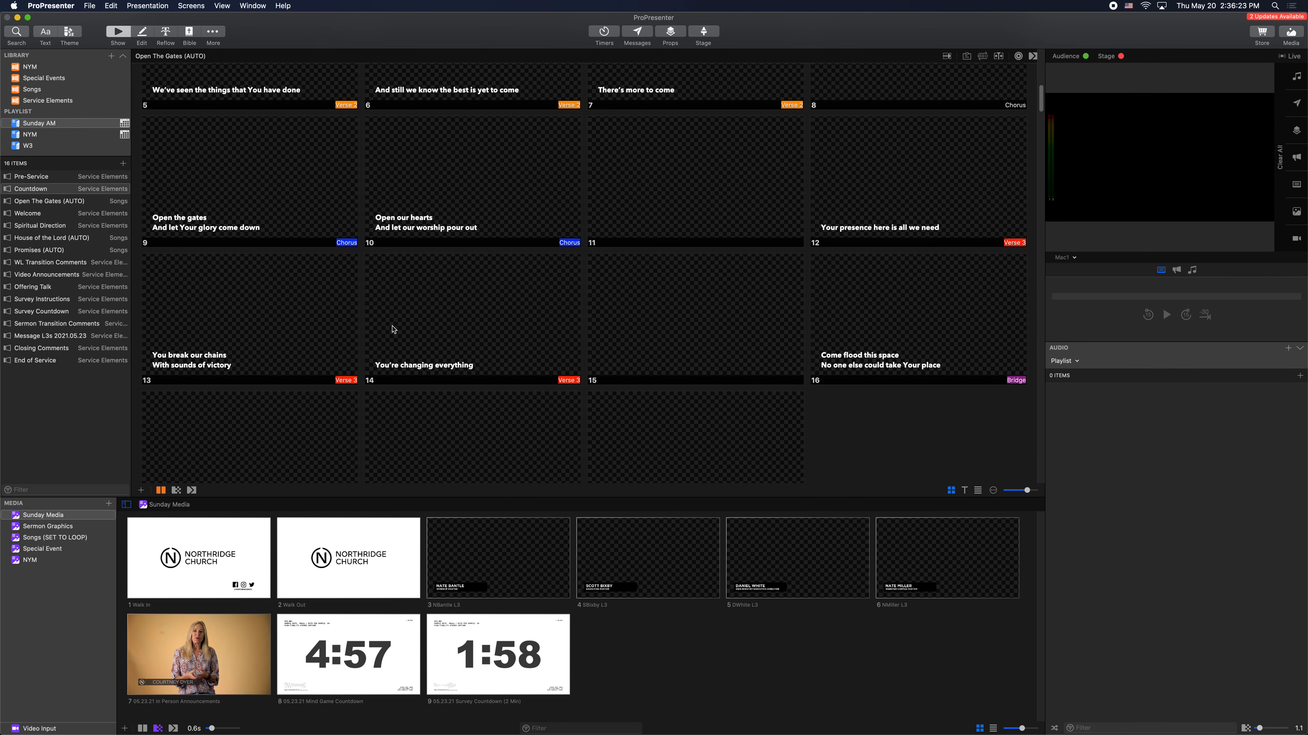
scroll(401, 326, down, 3)
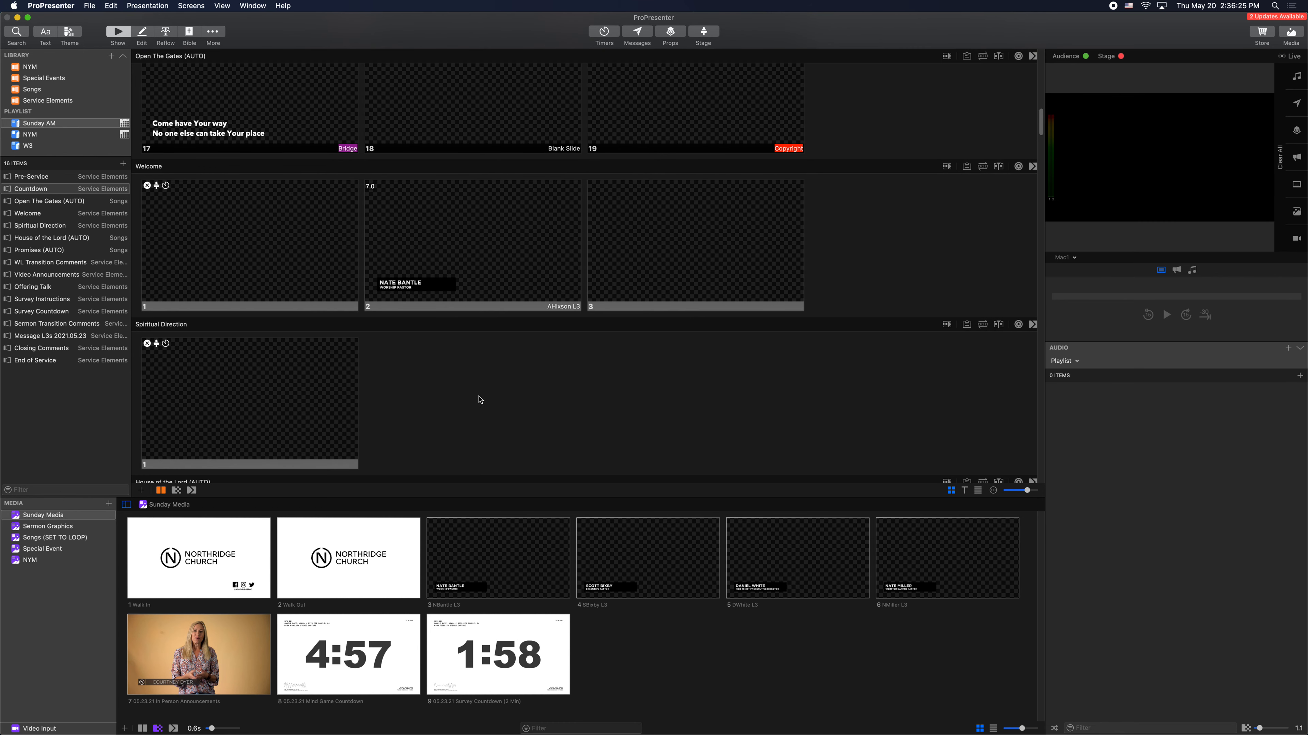